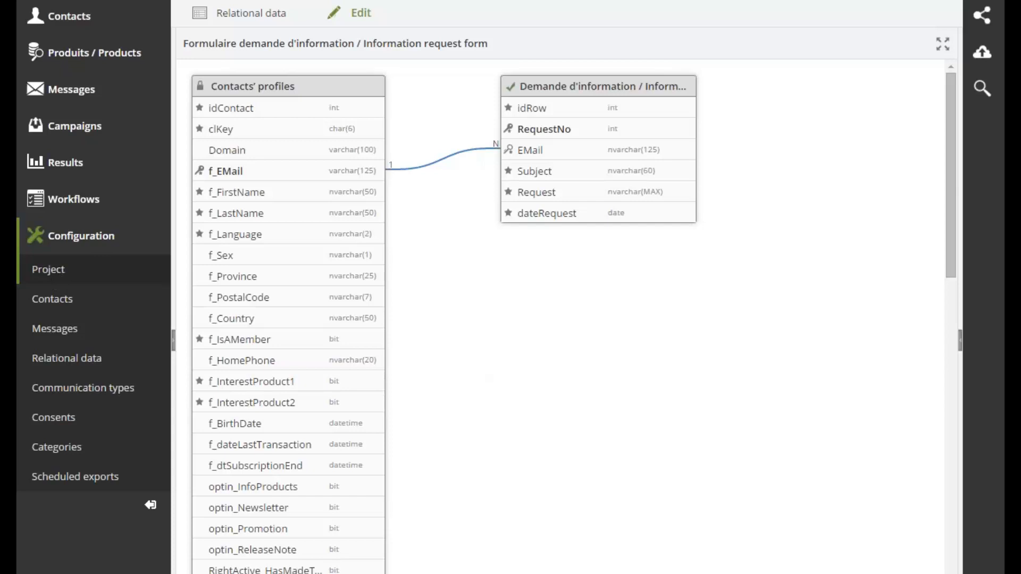
# Review the project's field configuration and the custom options for a new field in the Interests section, without adding one.
pyautogui.click(63, 272)
pyautogui.scroll(-1, 505, 327)
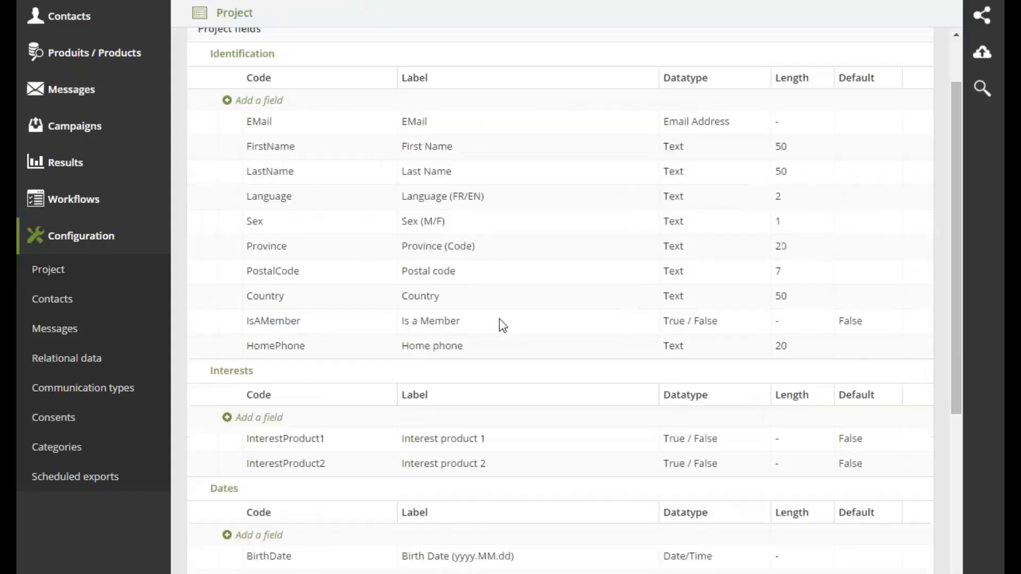
pyautogui.scroll(-1, 511, 326)
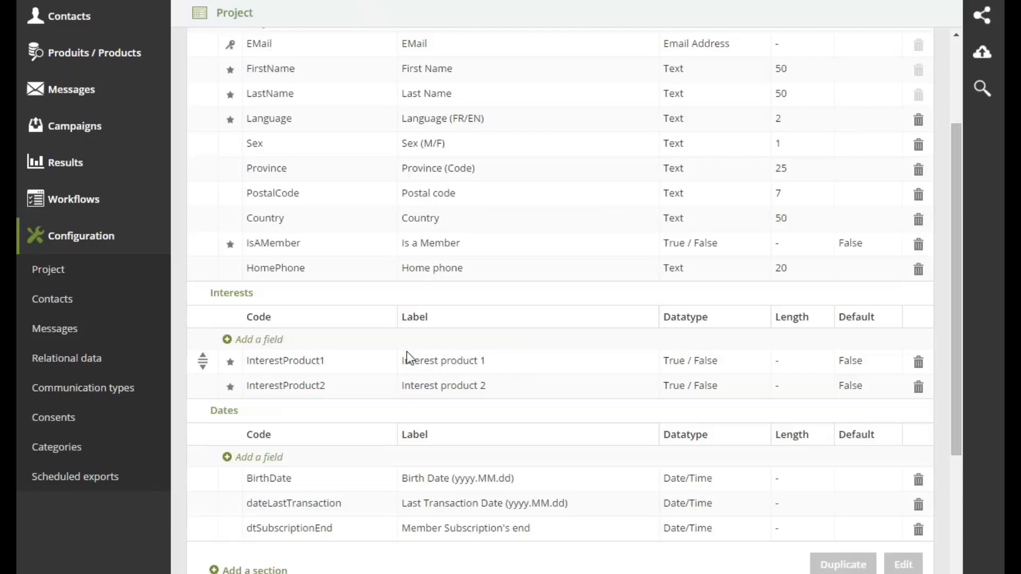
pyautogui.click(271, 340)
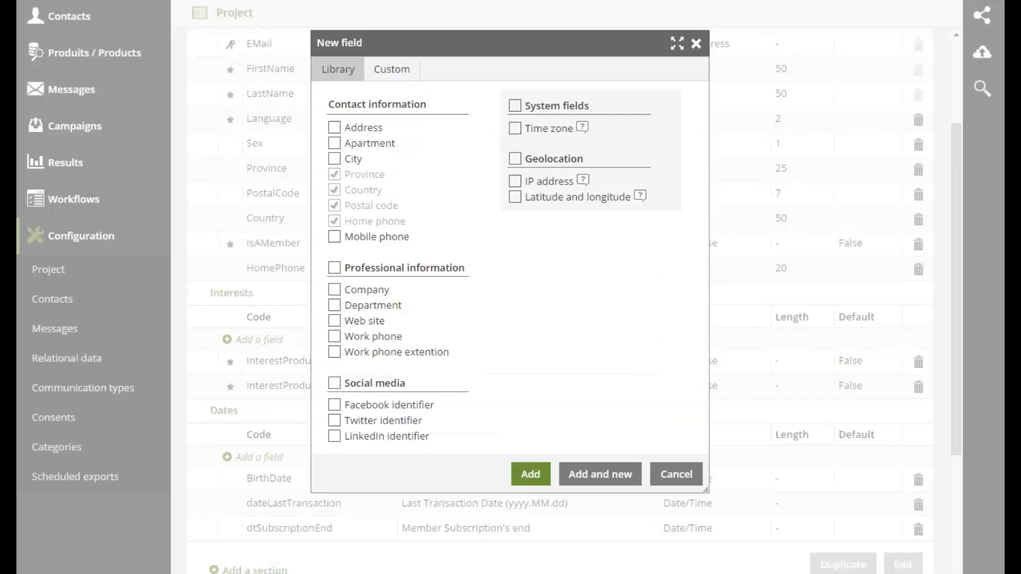
pyautogui.click(391, 71)
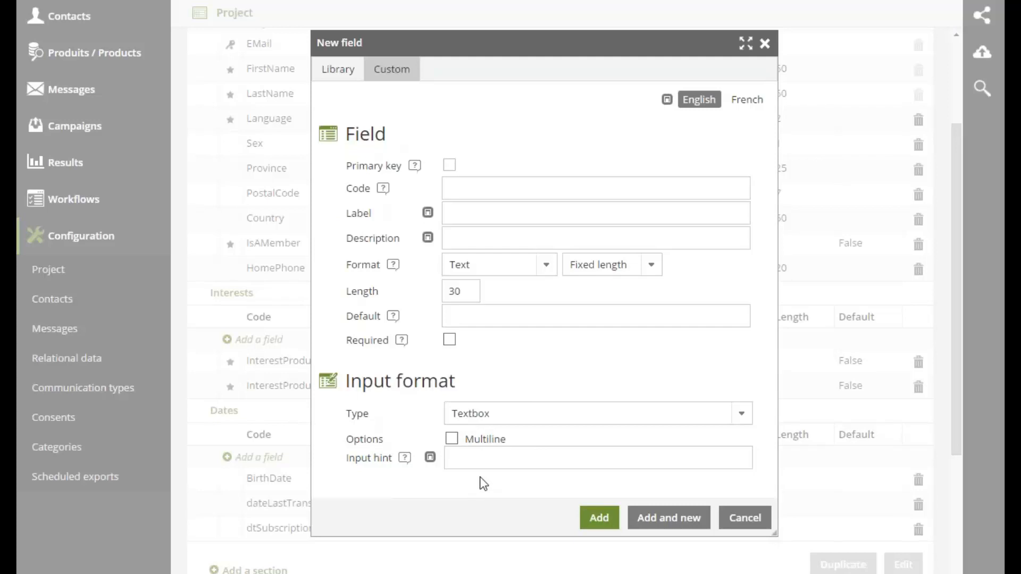
pyautogui.click(766, 45)
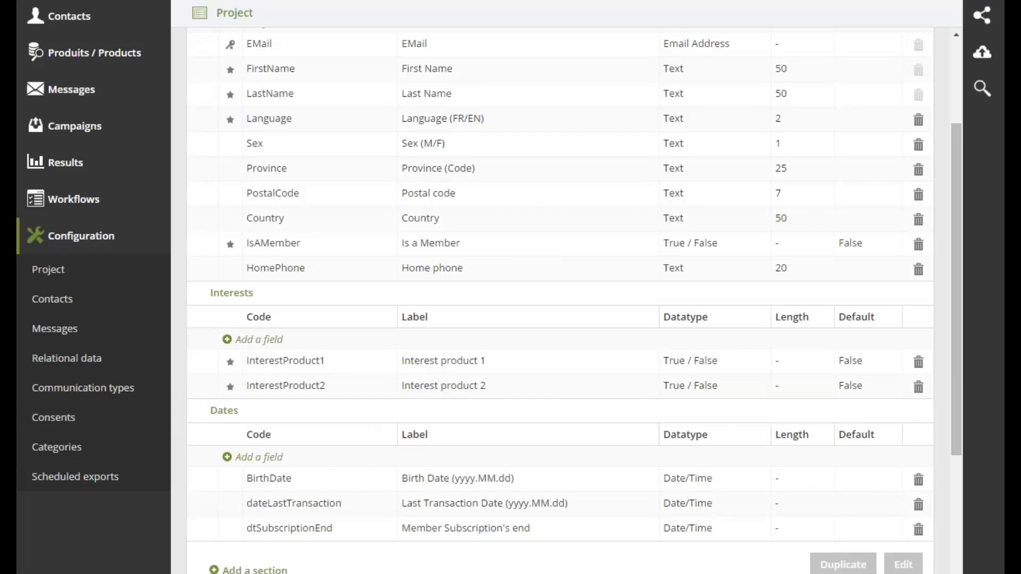
# Open the online lead generation form "Whitepaper - Tricks for an effective newsletter" from the workflows' other forms, with the navigation menu collapsed.
pyautogui.click(80, 240)
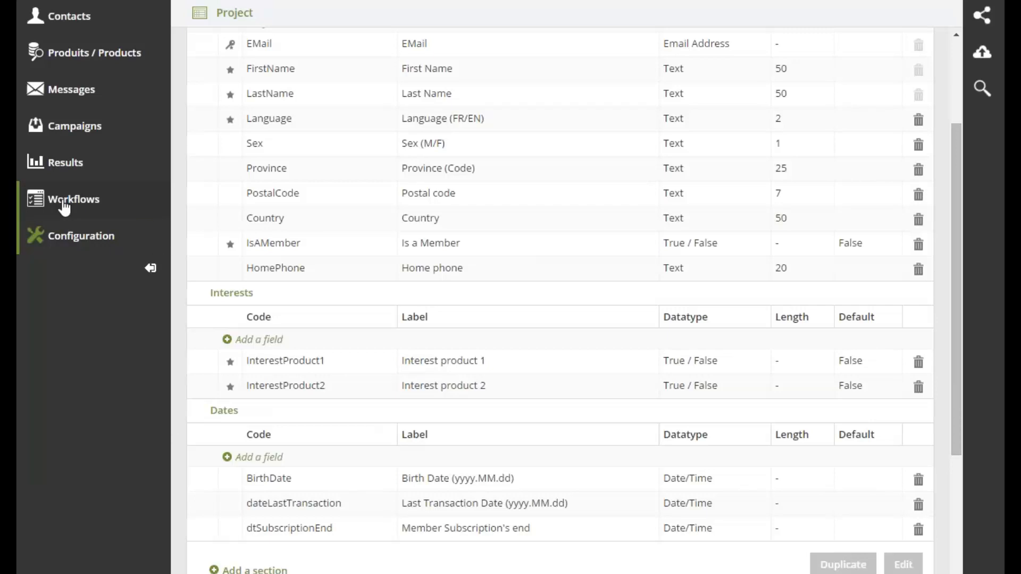
pyautogui.click(64, 206)
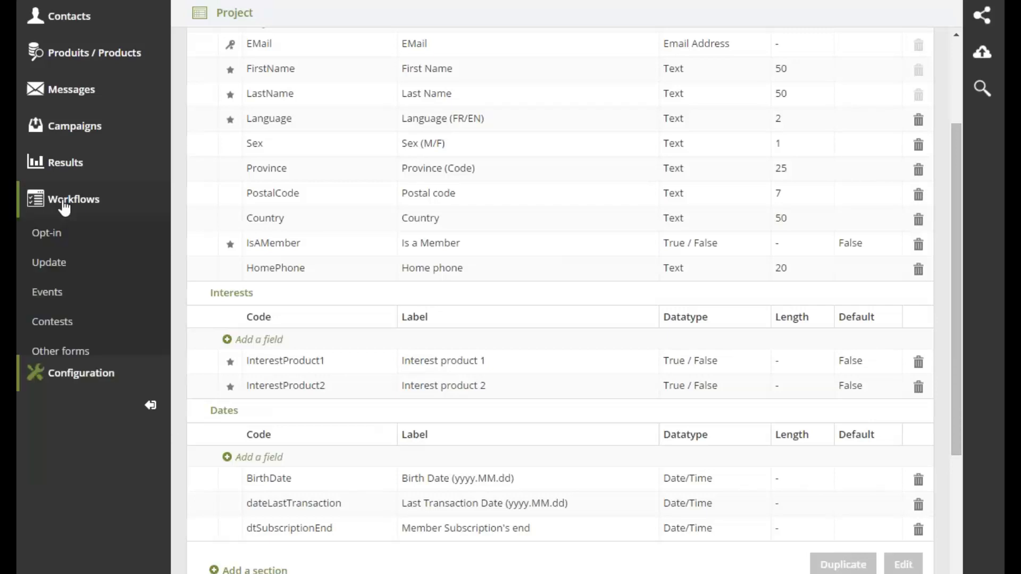
pyautogui.click(59, 354)
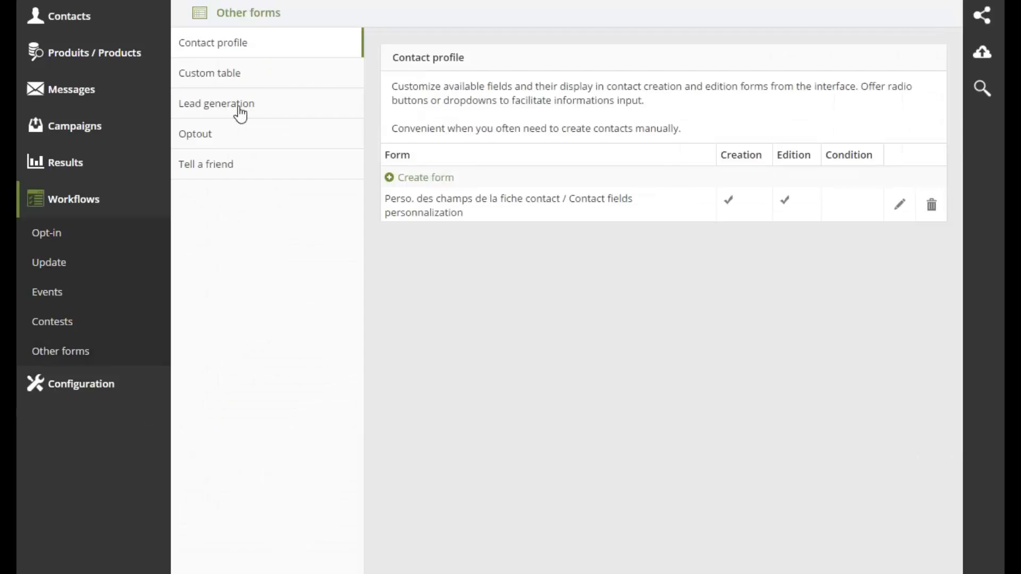
pyautogui.click(241, 111)
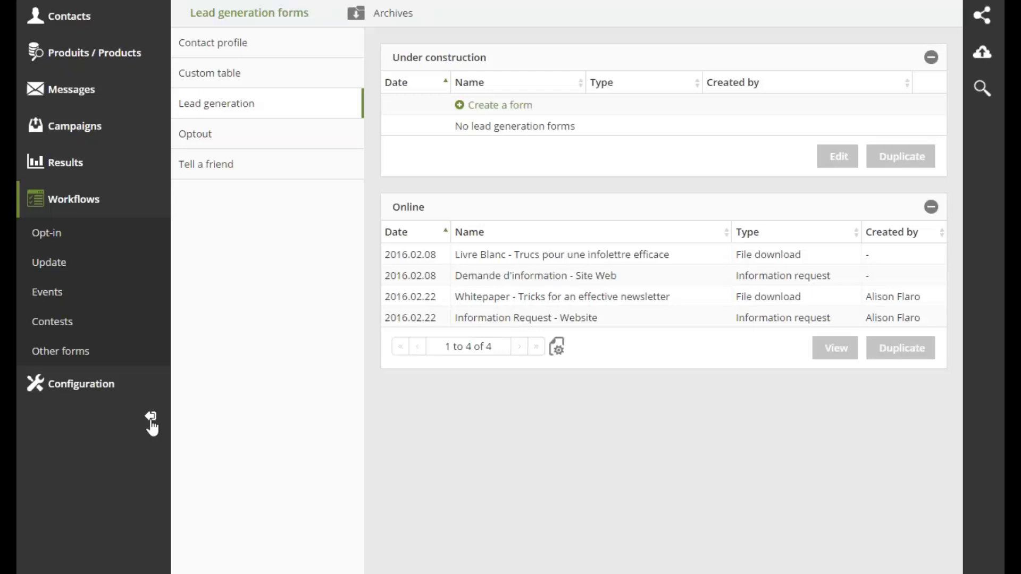
pyautogui.click(150, 421)
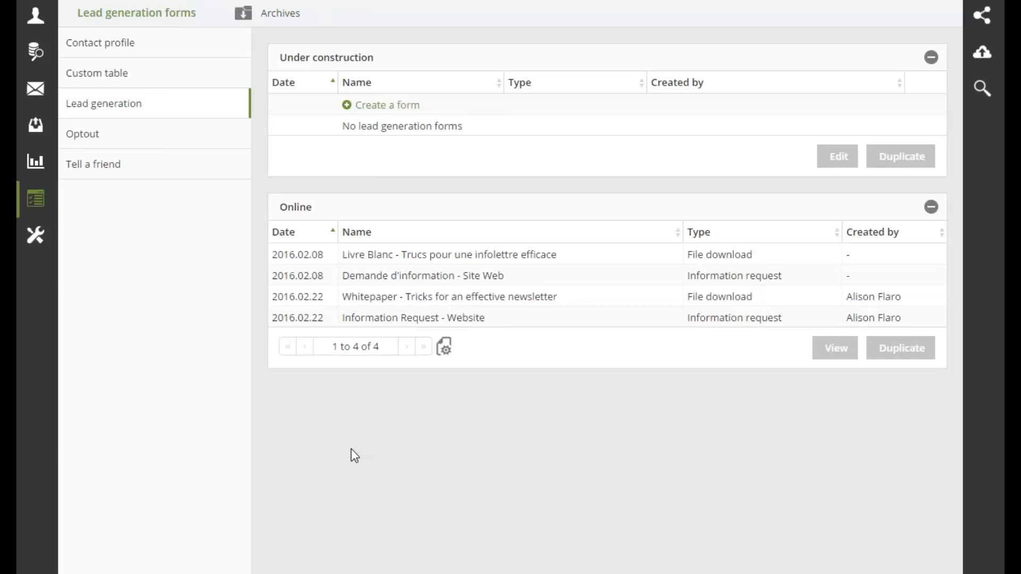
pyautogui.doubleClick(725, 300)
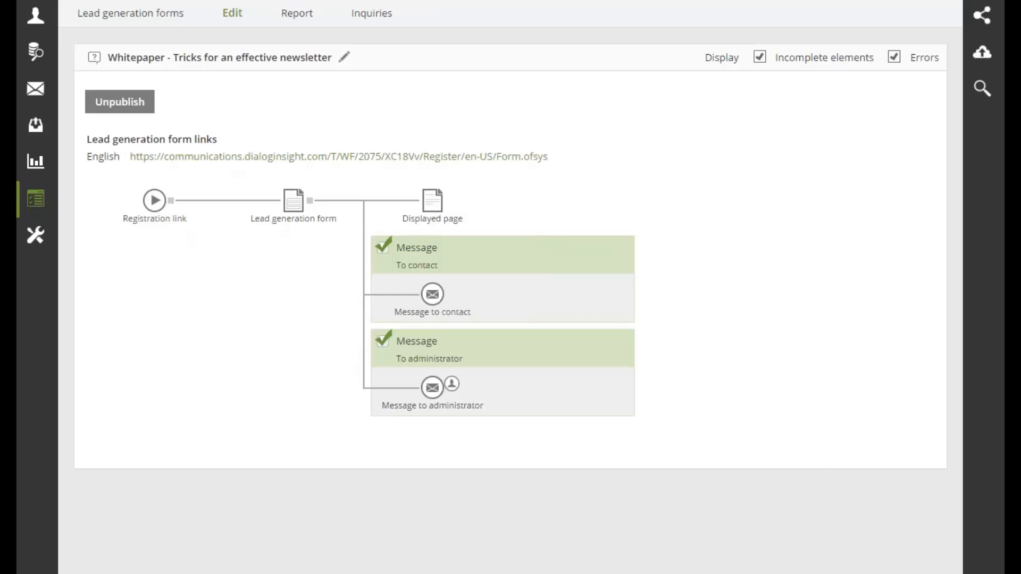
# Examine the lead generation form page, including its Styles and Colors settings and the form fields further down.
pyautogui.click(294, 201)
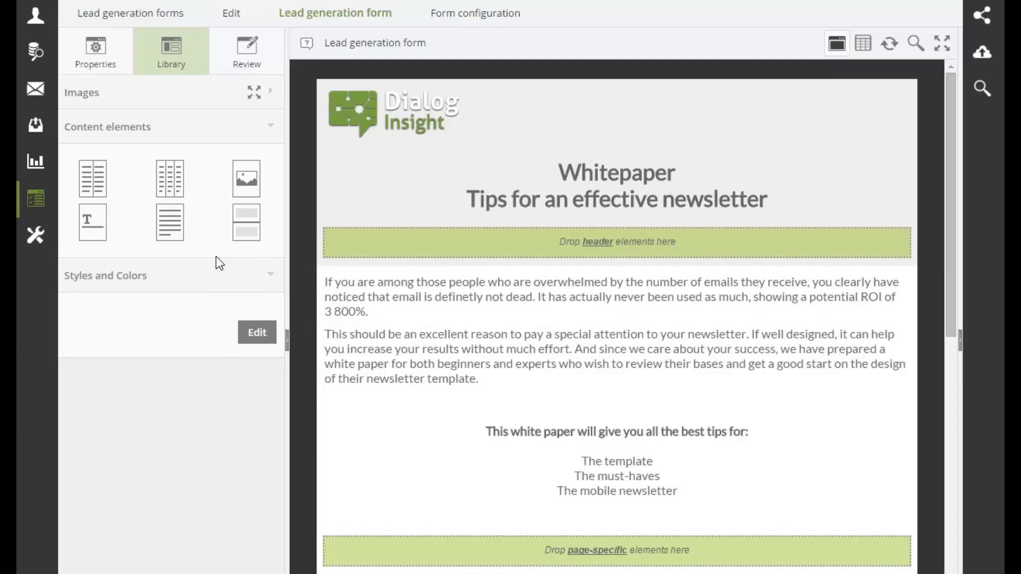
pyautogui.click(256, 334)
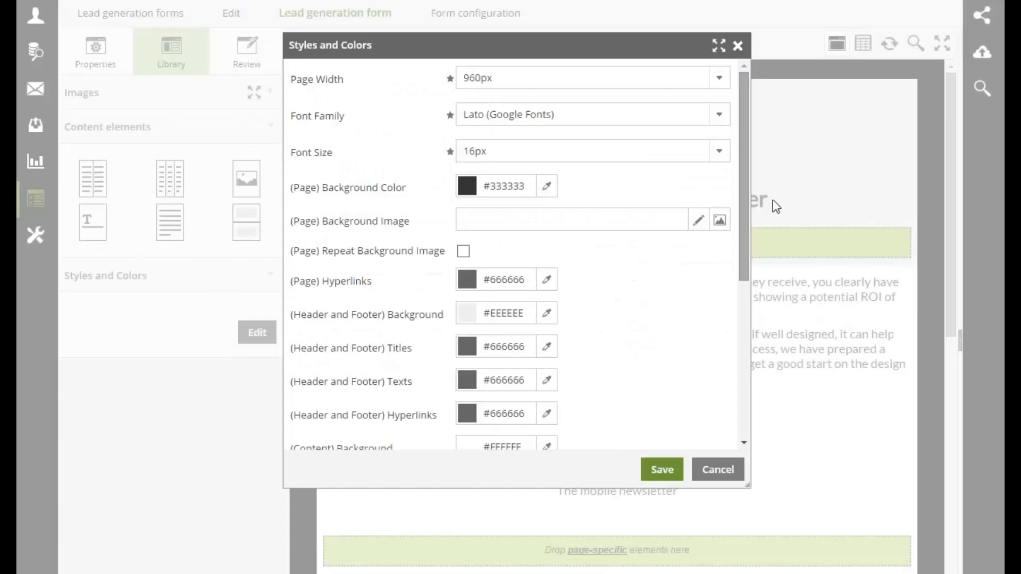
pyautogui.moveTo(740, 141); pyautogui.dragTo(763, 54)
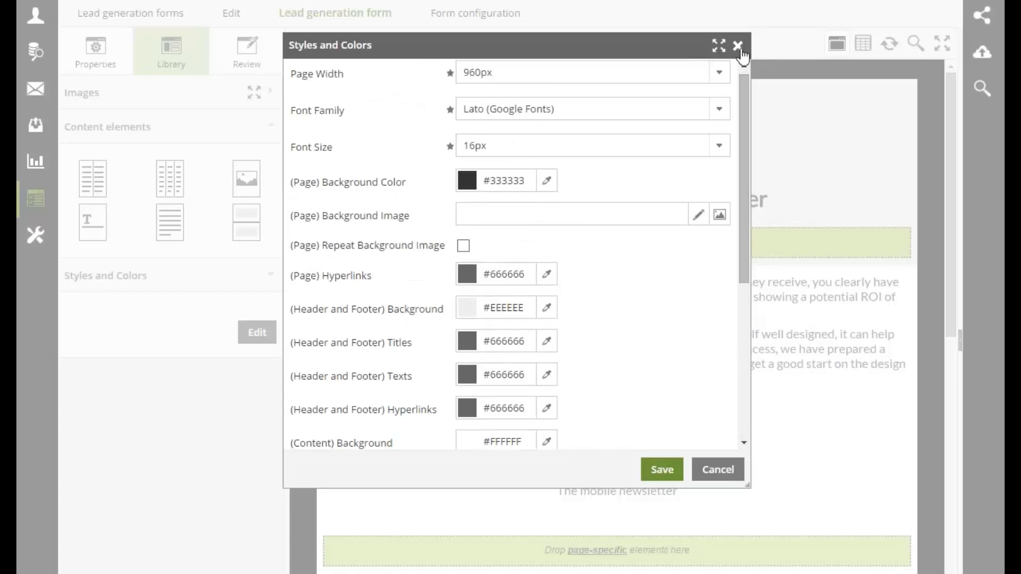
pyautogui.click(738, 46)
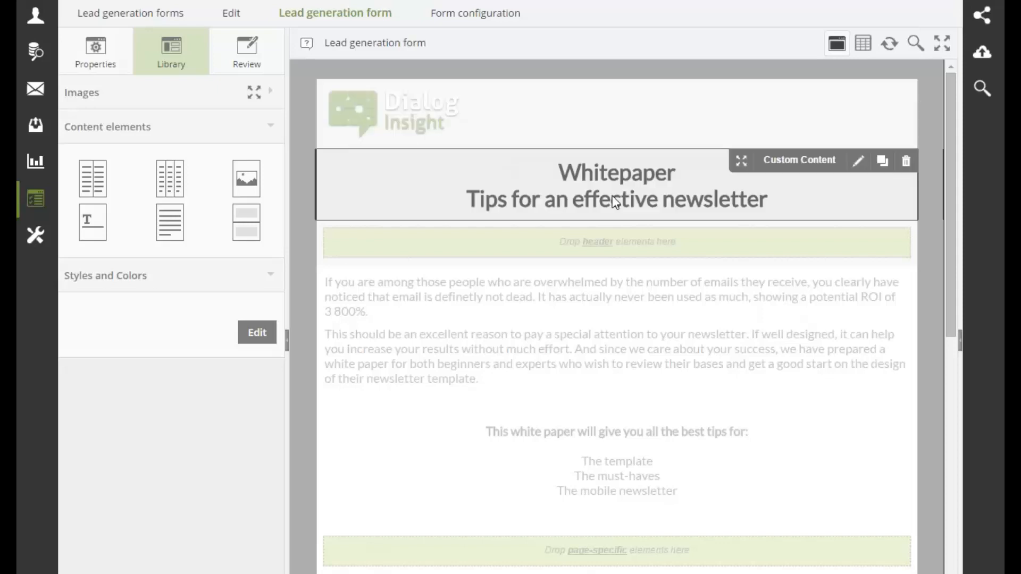
pyautogui.scroll(-7, 616, 328)
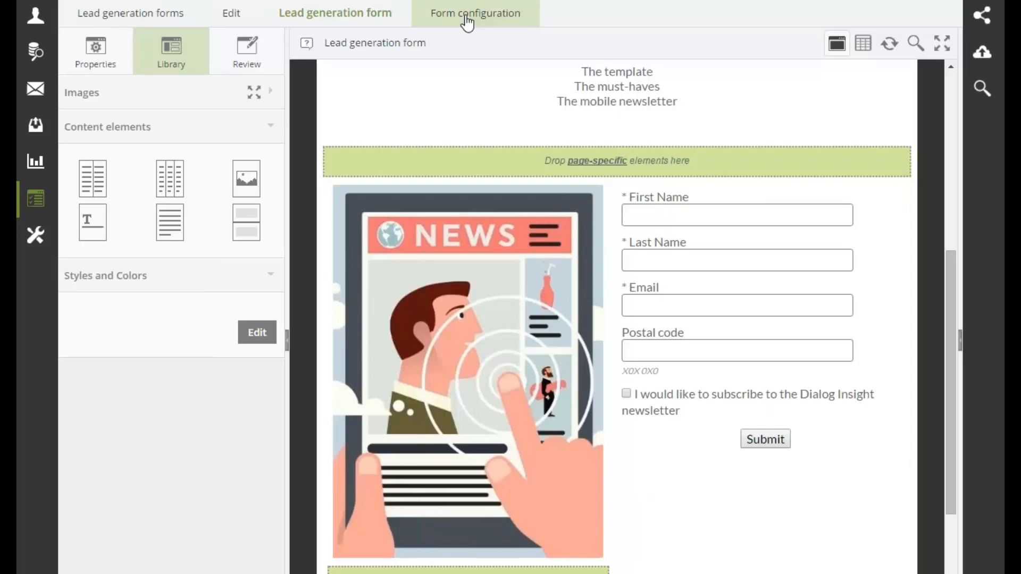
# Open the form configuration and look through the fields available to add to the Identification section, without adding one.
pyautogui.click(467, 22)
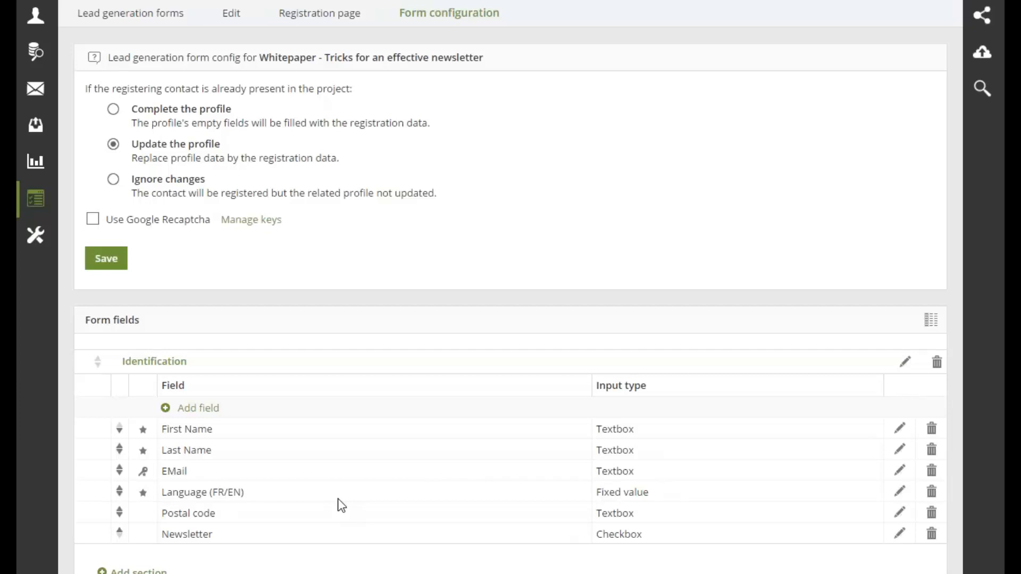
pyautogui.click(211, 412)
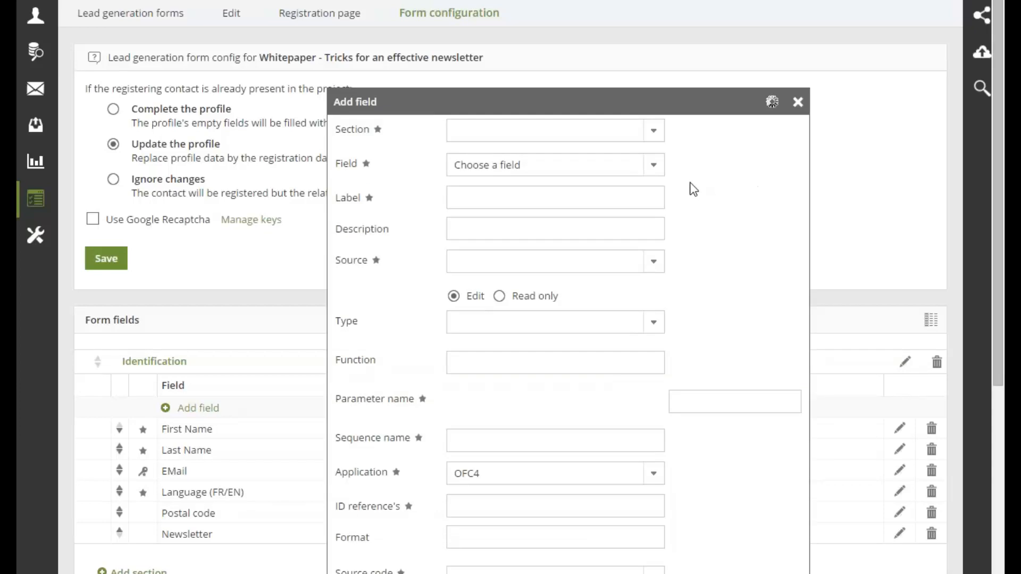
pyautogui.click(627, 171)
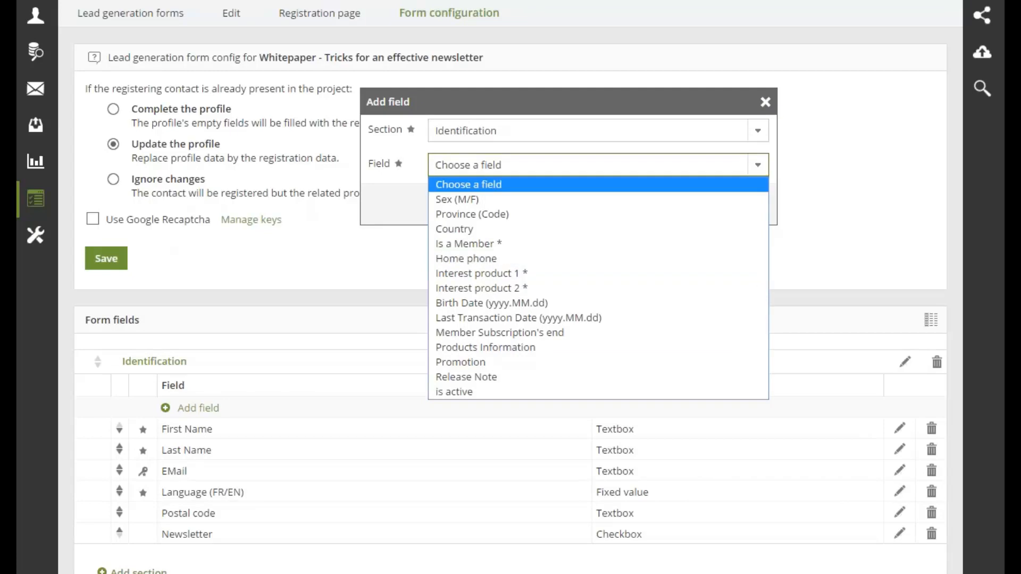
pyautogui.click(765, 103)
pyautogui.click(766, 103)
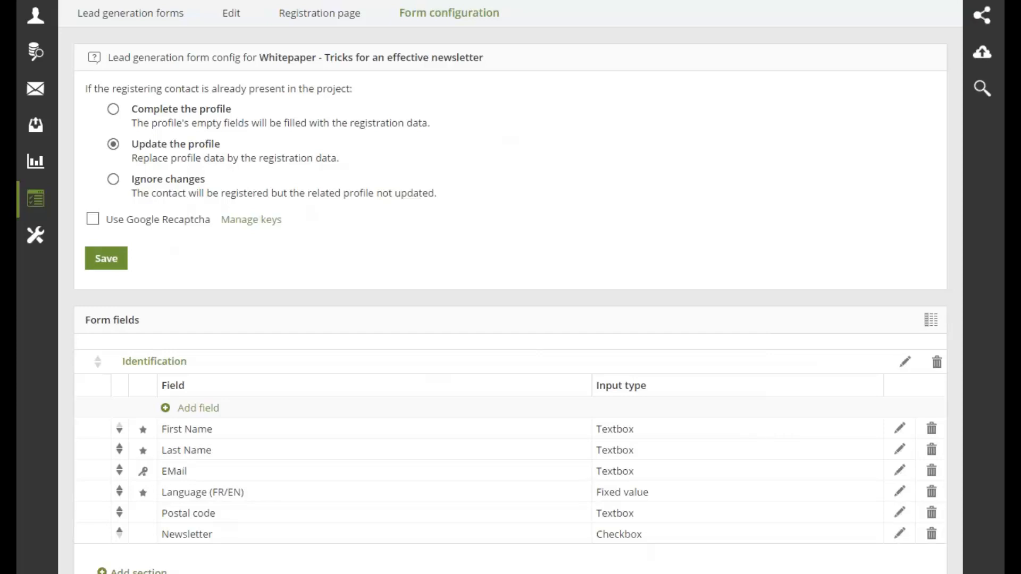
# Inspect the settings of the Postal code field, including its label and description, and those of the Newsletter field, without changing them.
pyautogui.click(900, 513)
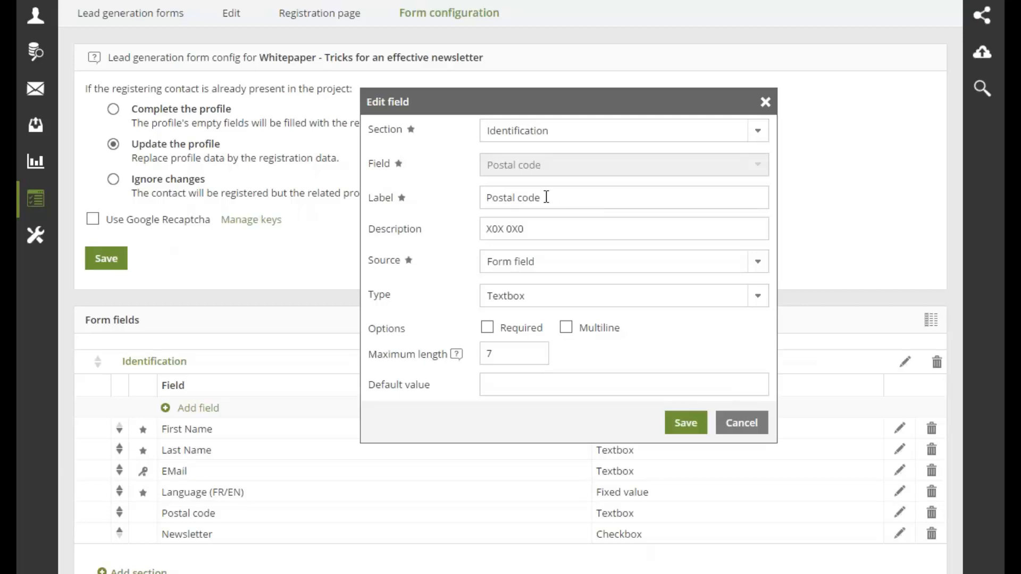
pyautogui.moveTo(544, 198); pyautogui.dragTo(489, 195)
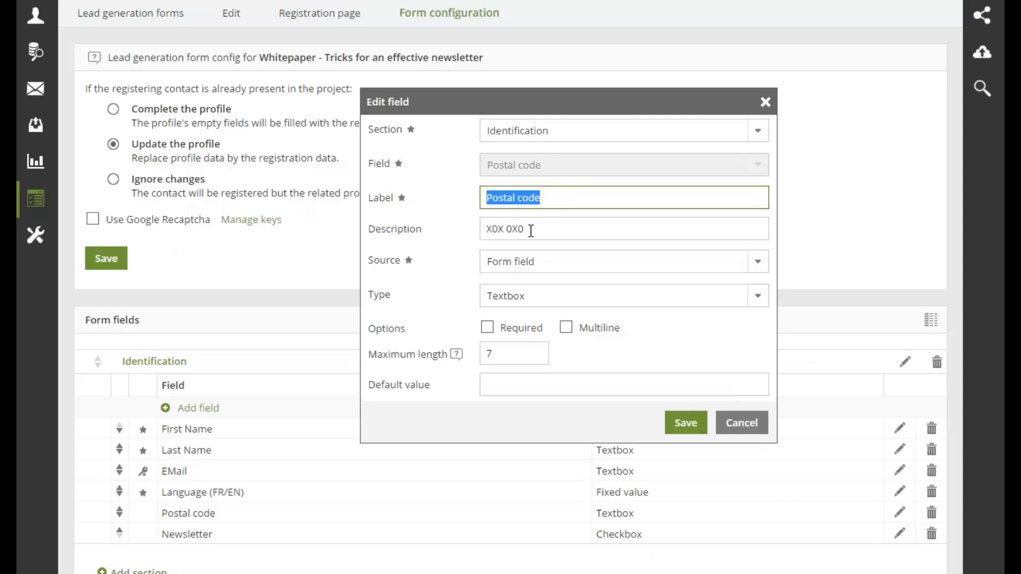
pyautogui.moveTo(542, 229); pyautogui.dragTo(485, 229)
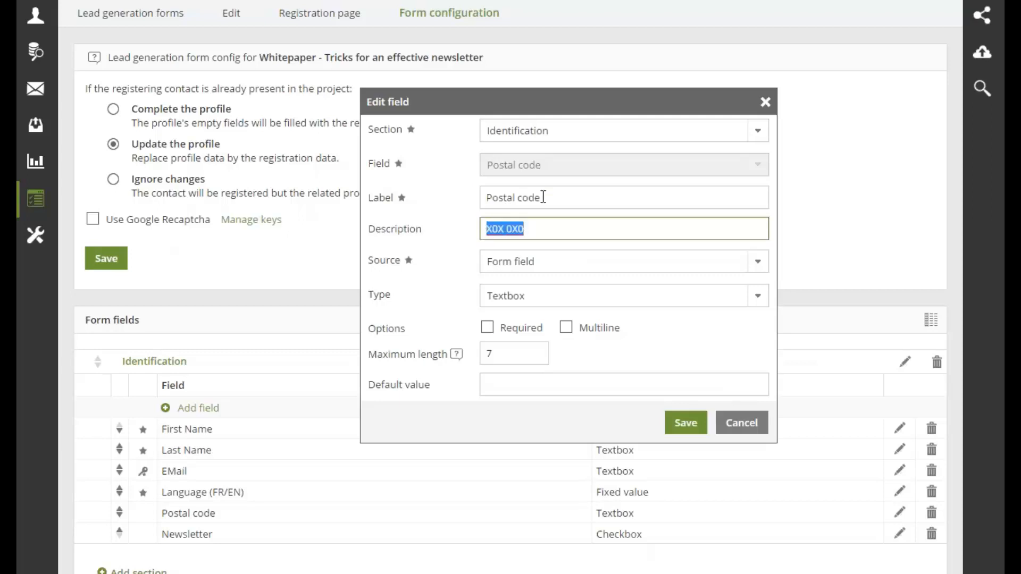
pyautogui.click(766, 102)
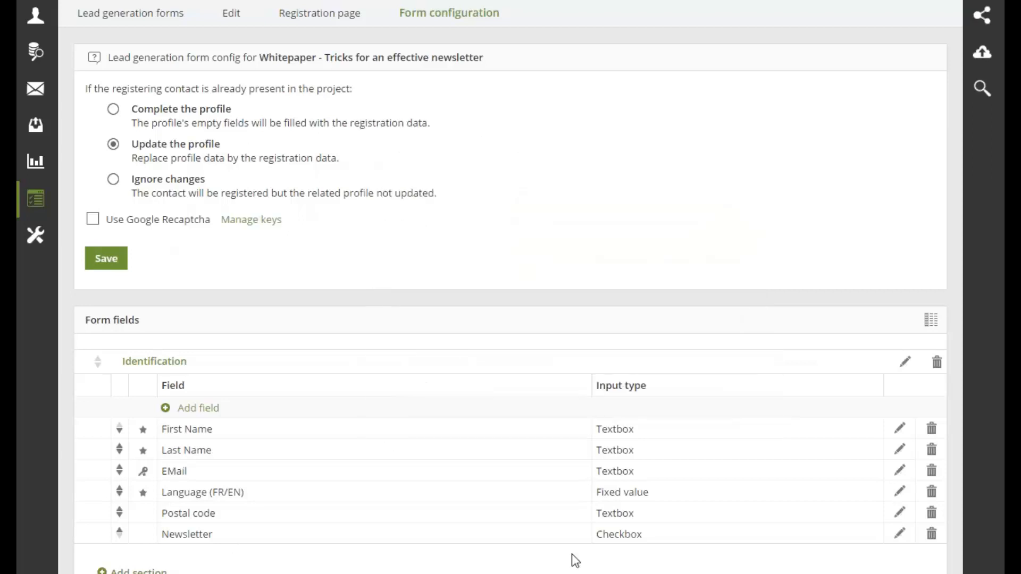
pyautogui.click(900, 534)
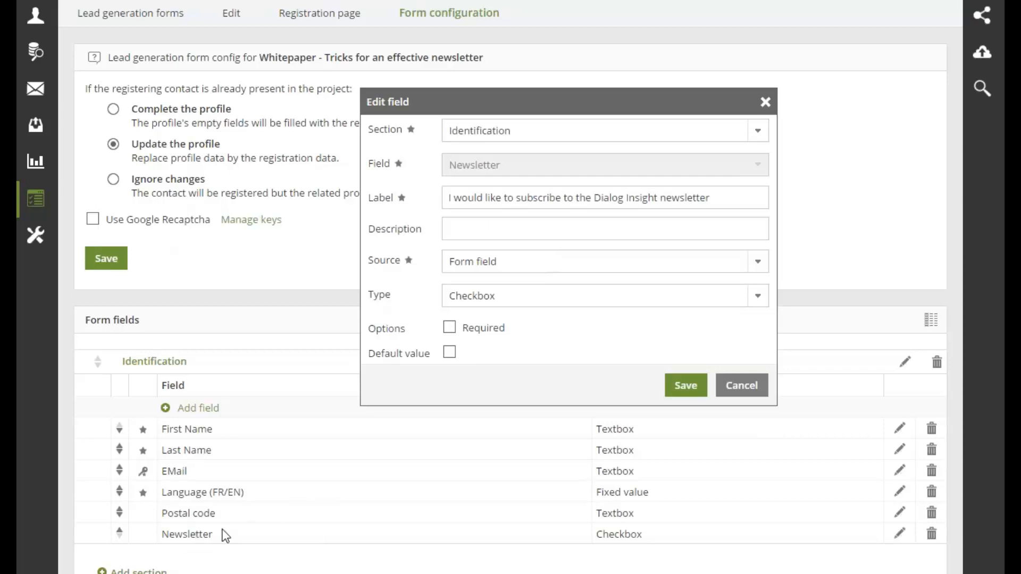
pyautogui.click(745, 387)
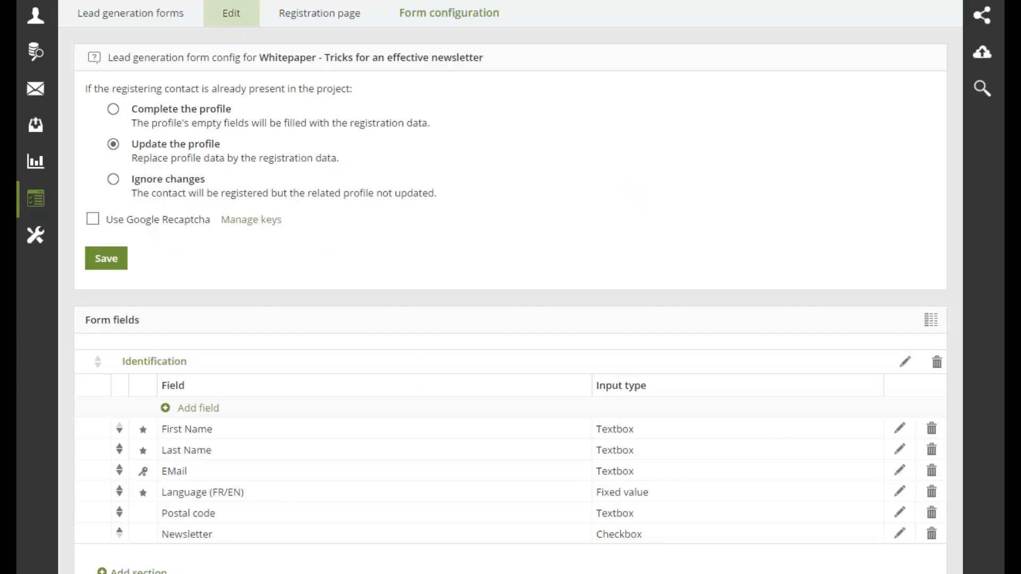
# Review the workflow's displayed page and the message to contact, returning to the workflow diagram after each.
pyautogui.click(231, 13)
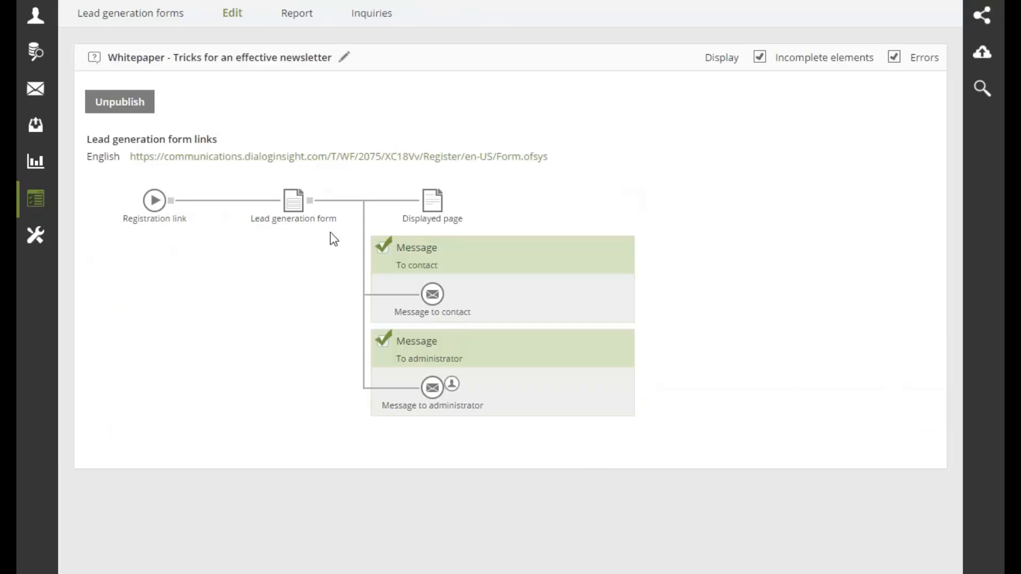
pyautogui.click(433, 200)
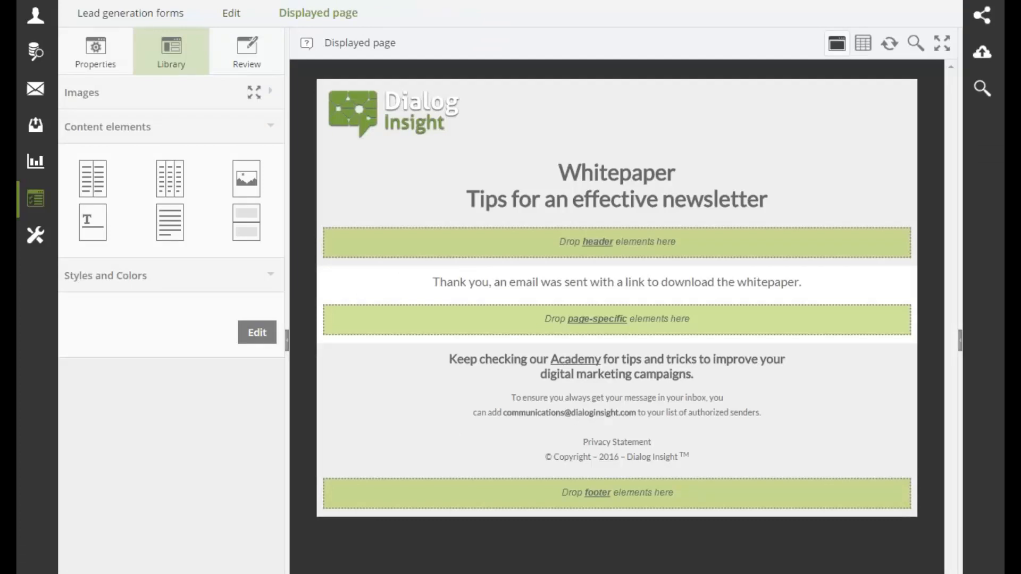
pyautogui.moveTo(495, 291)
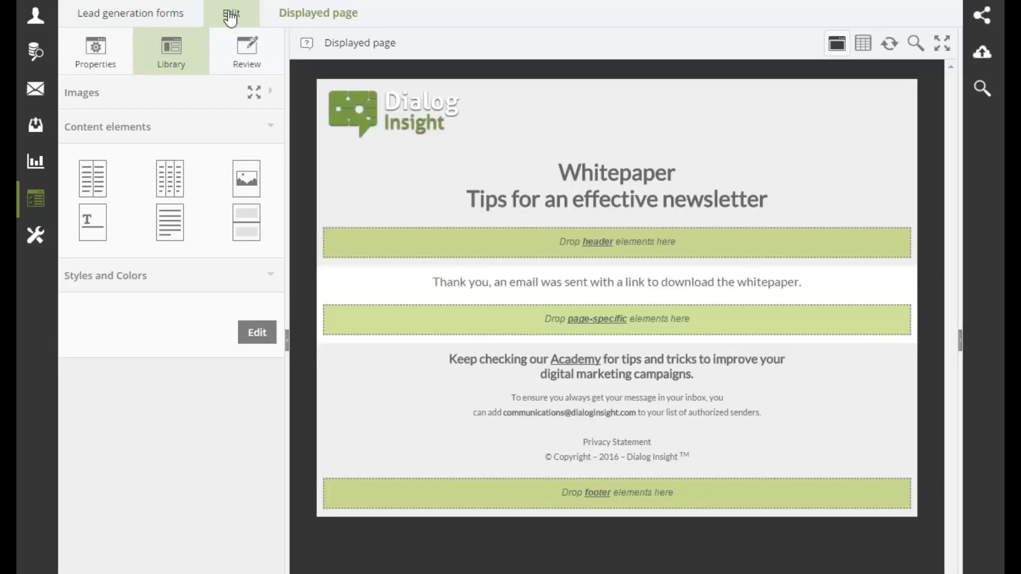
pyautogui.click(230, 15)
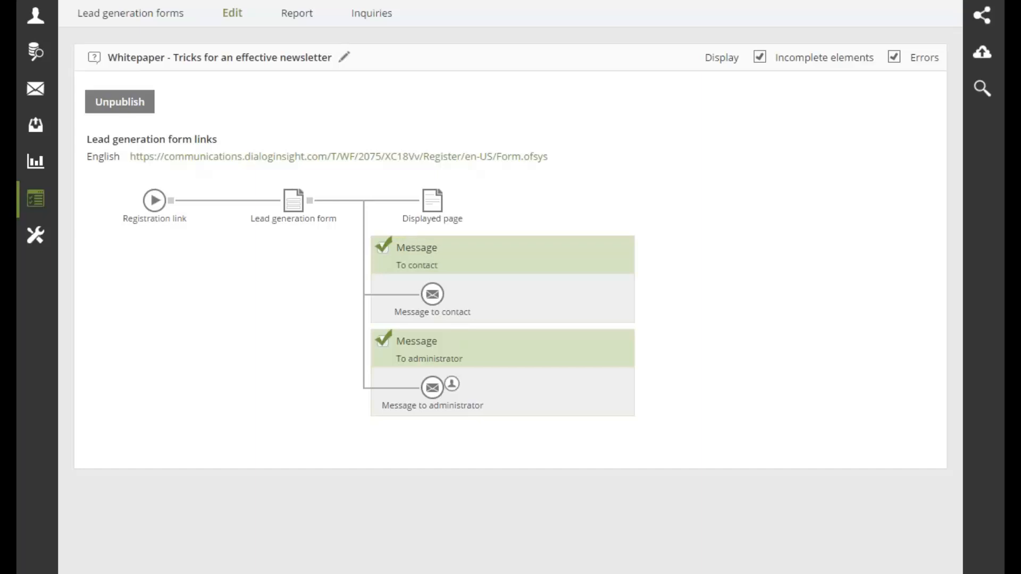
pyautogui.click(433, 295)
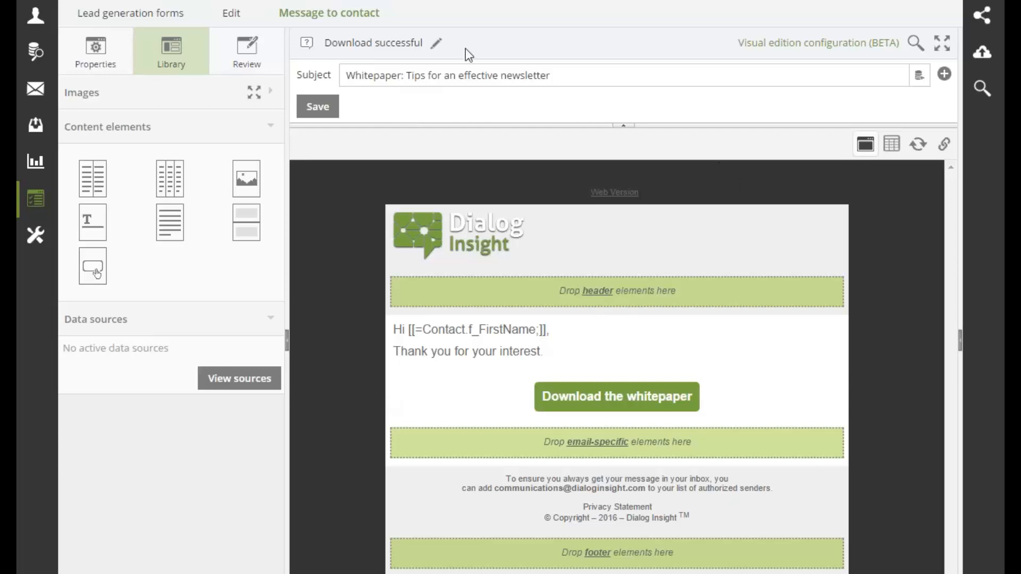
pyautogui.click(227, 21)
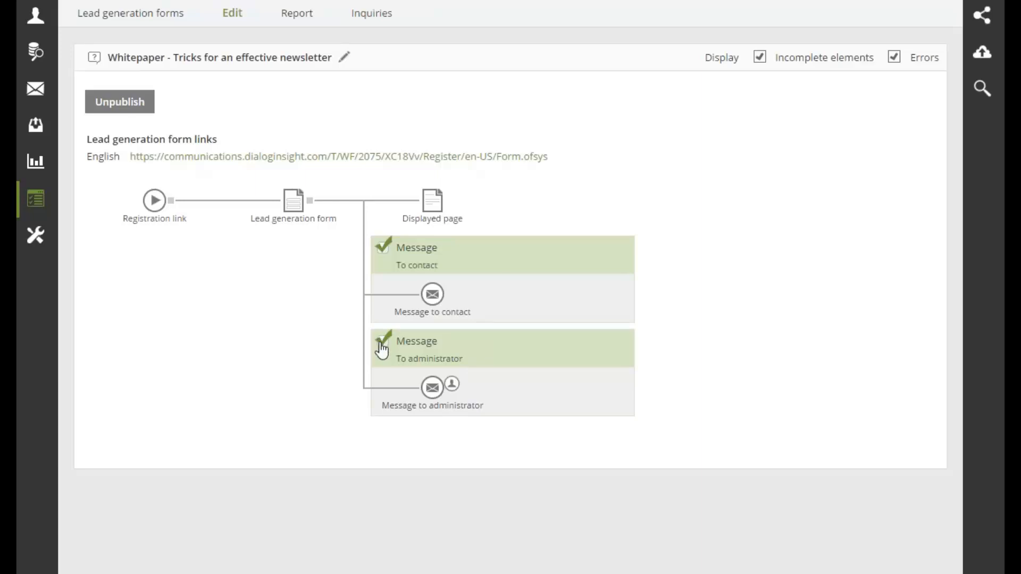
# Check the alert recipients of the message to administrator without changes, and open the form's usage report.
pyautogui.click(452, 387)
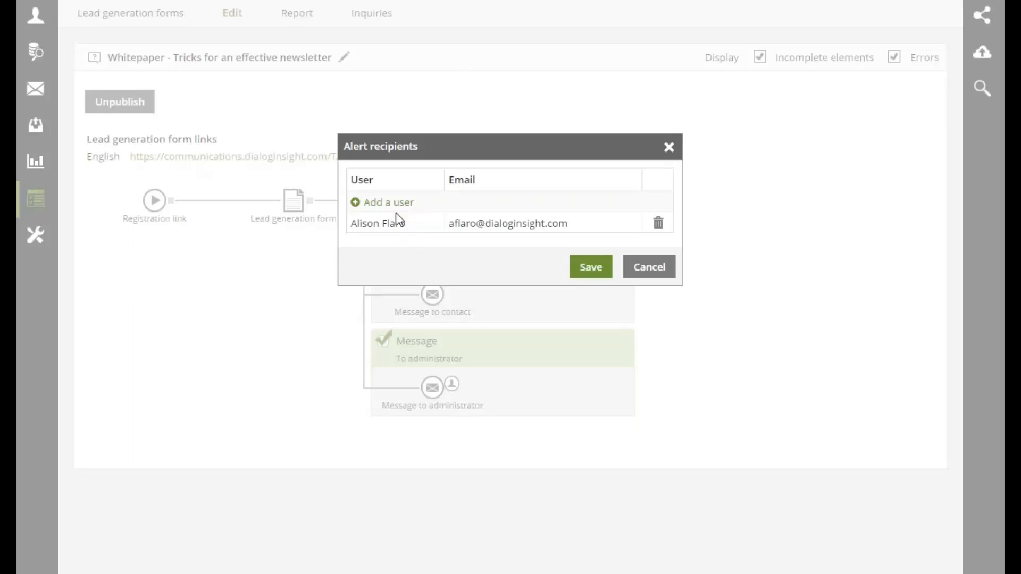
pyautogui.click(658, 274)
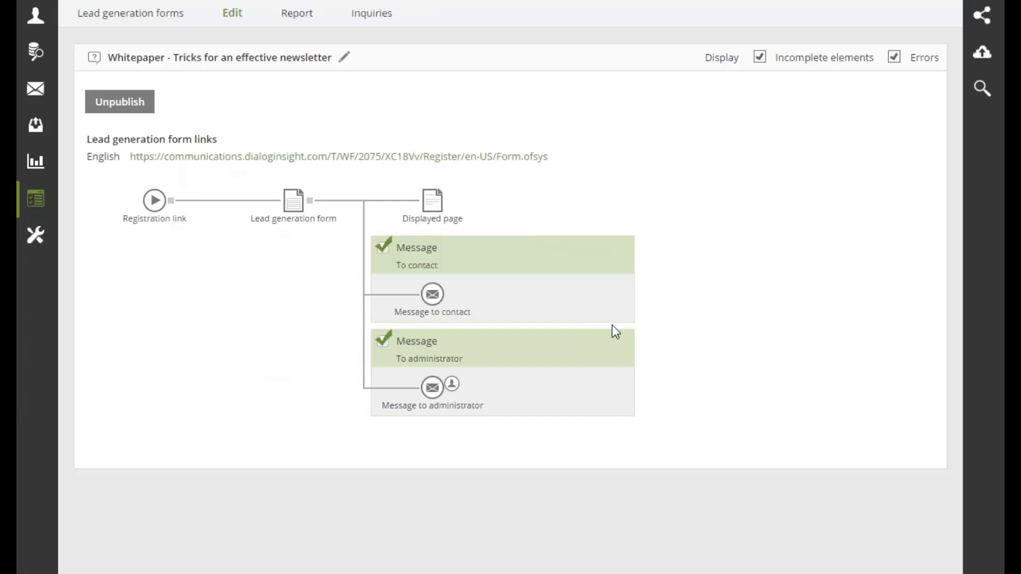
pyautogui.click(297, 13)
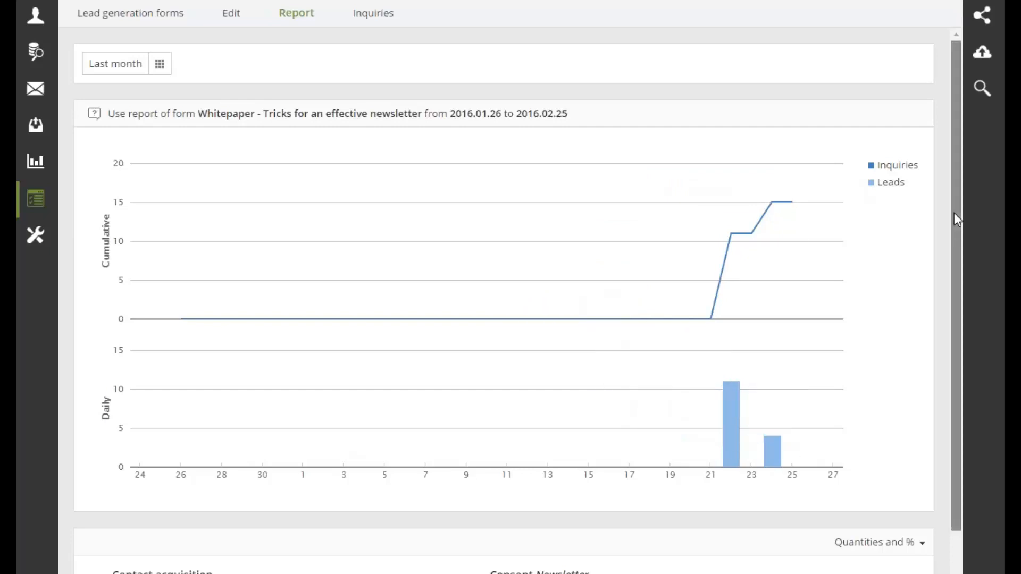
# Examine the contact acquisition and newsletter consent acquisition charts in the form's usage report.
pyautogui.moveTo(954, 212); pyautogui.dragTo(959, 325)
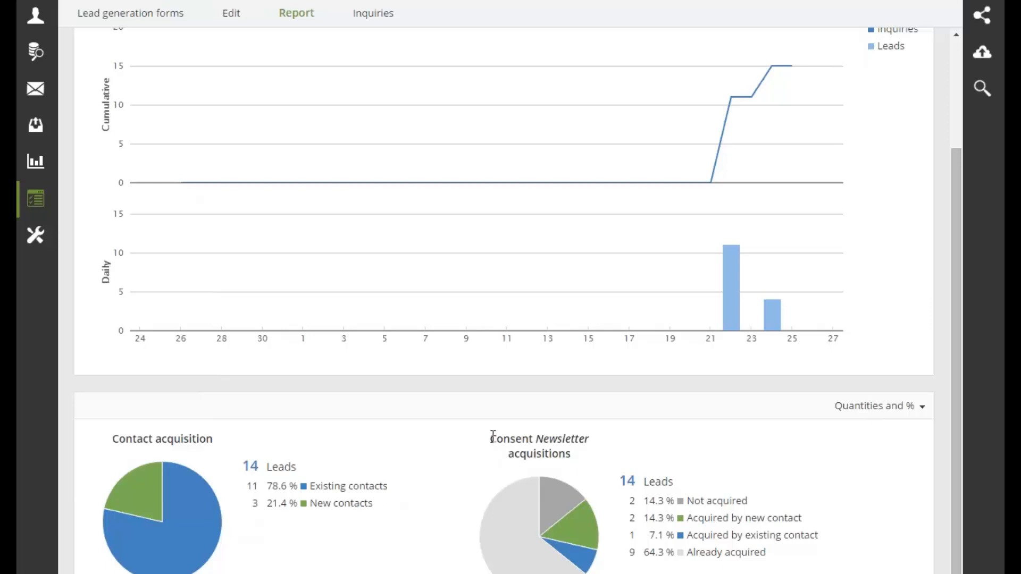
pyautogui.moveTo(496, 435); pyautogui.dragTo(565, 463)
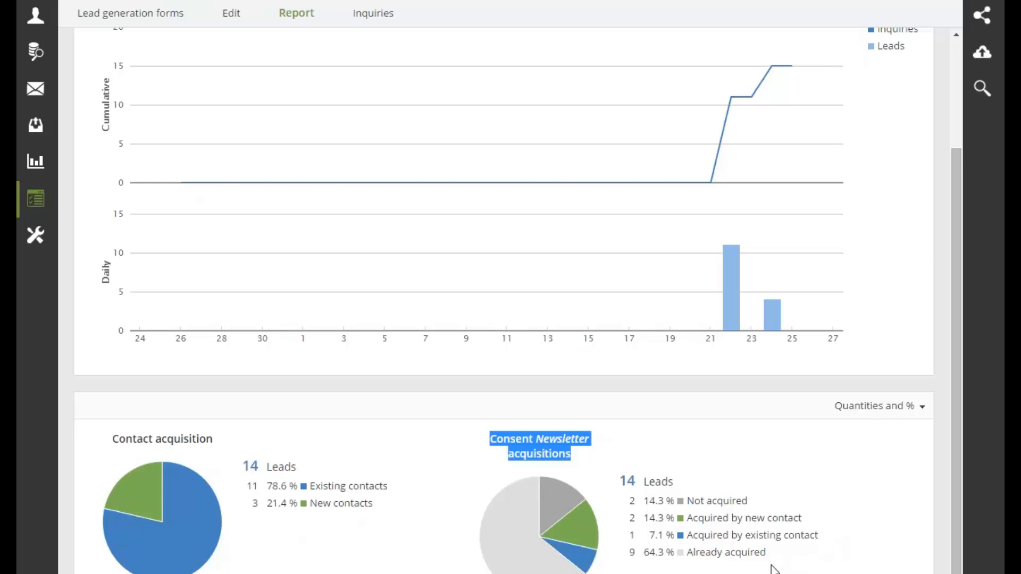
pyautogui.hotkey('alt', 'Tab')
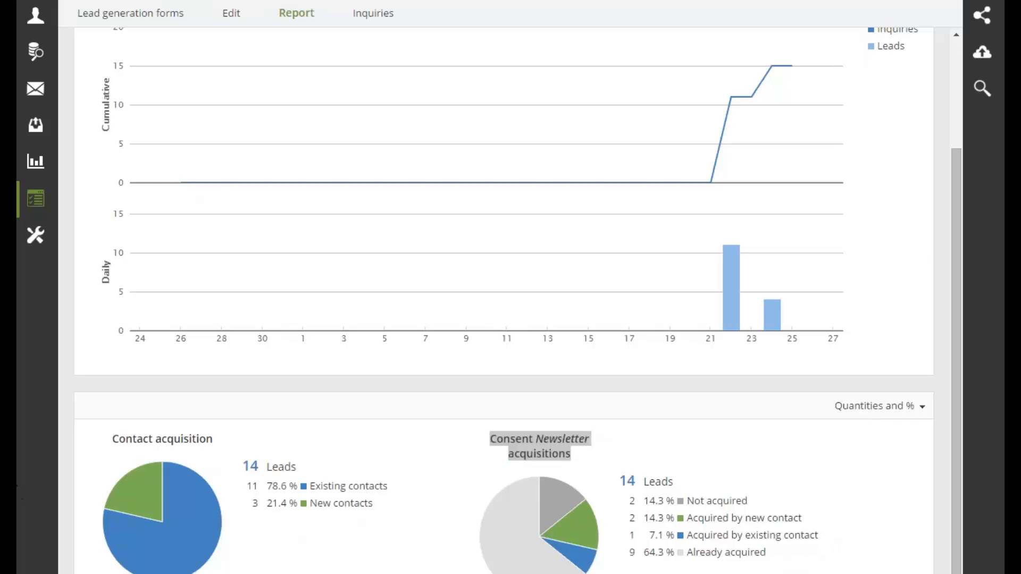
# Open the form's inquiries, view the contact record behind the second inquiry and review its profile.
pyautogui.click(381, 23)
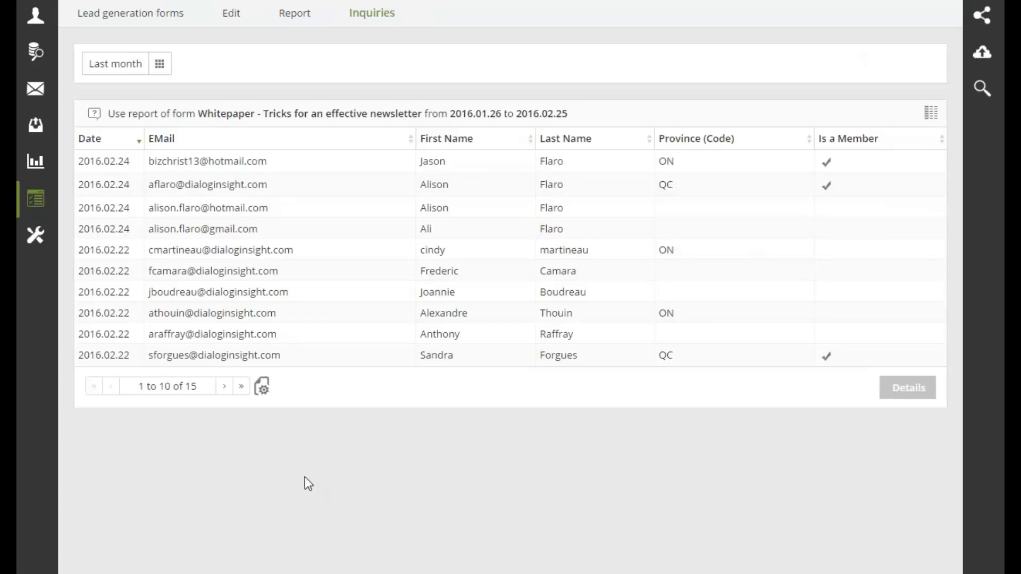
pyautogui.doubleClick(197, 187)
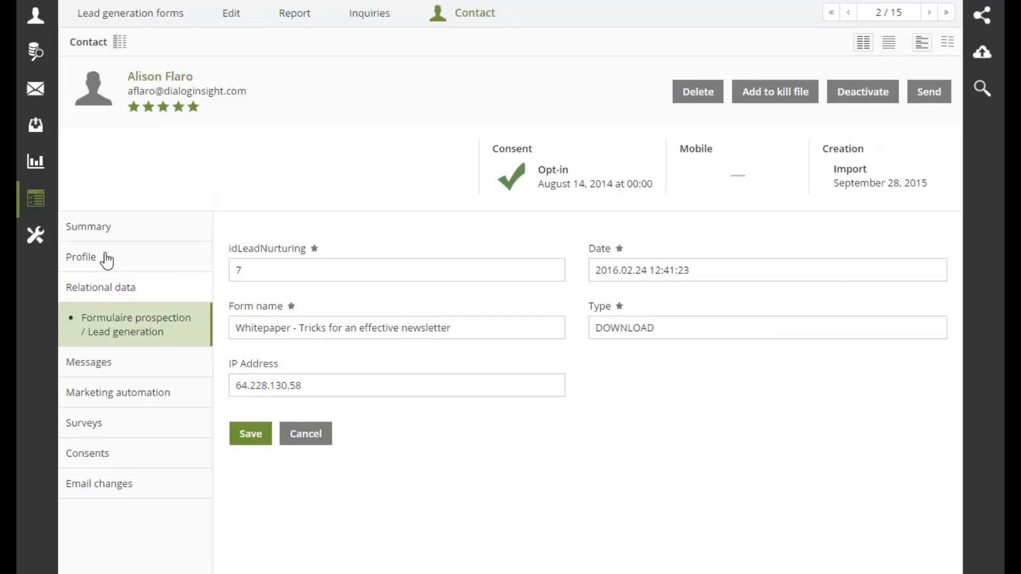
pyautogui.click(88, 261)
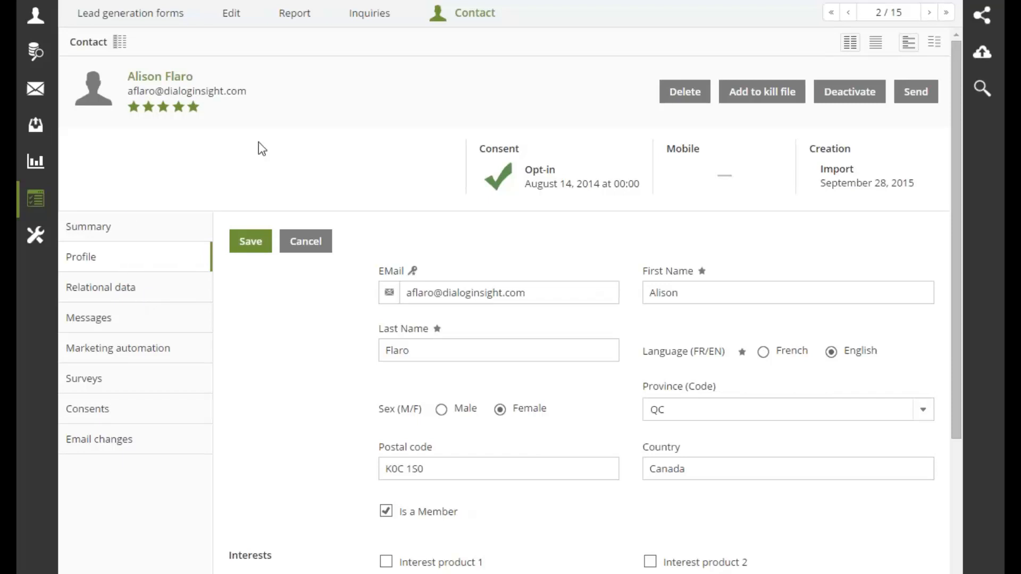
# Review the contact's Lead generation relational data, opening the "Whitepaper - Tricks for an effective newsletter" entry to check its Type value.
pyautogui.click(104, 297)
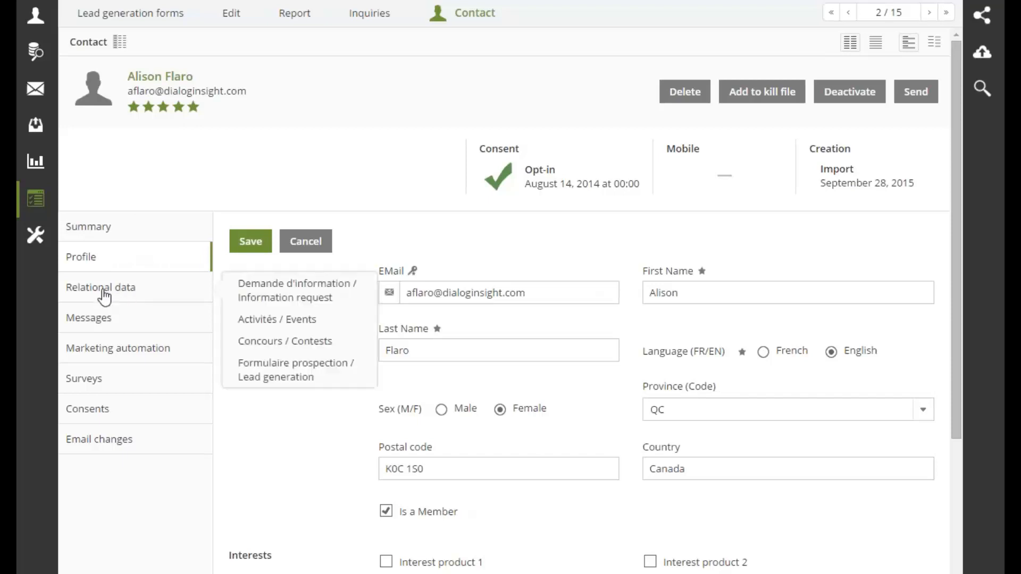
pyautogui.click(288, 375)
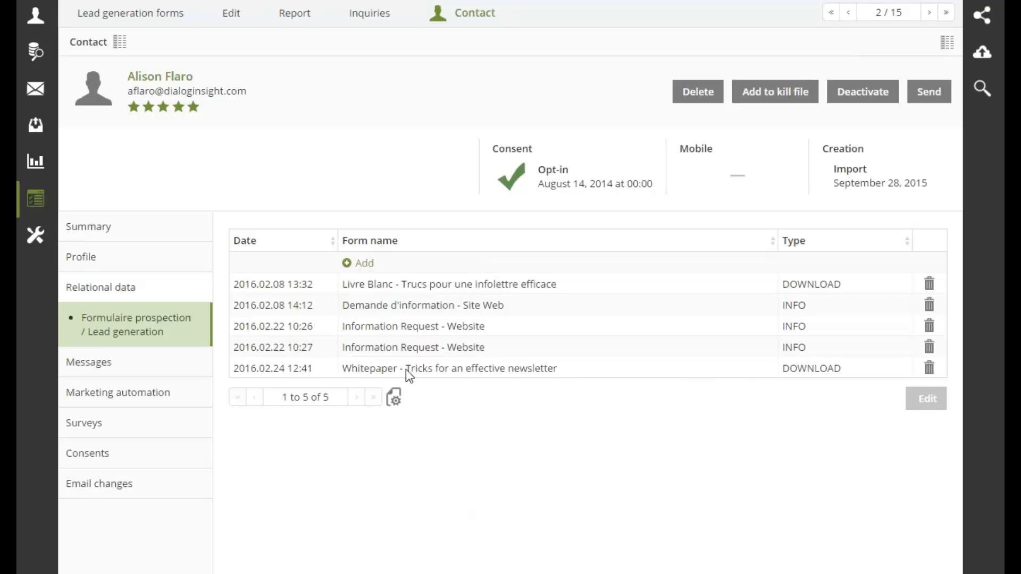
pyautogui.doubleClick(499, 369)
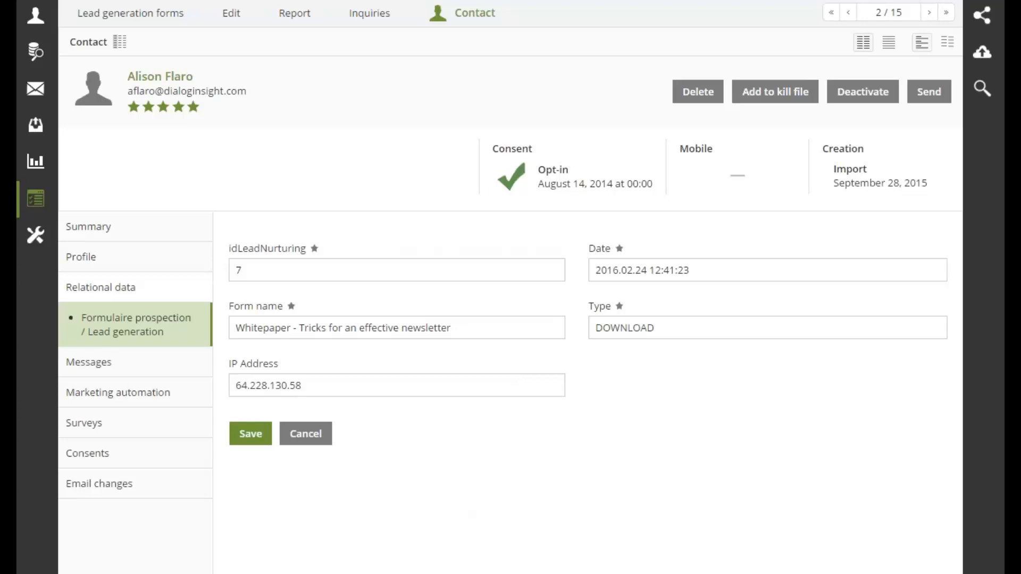
pyautogui.moveTo(656, 328); pyautogui.dragTo(595, 330)
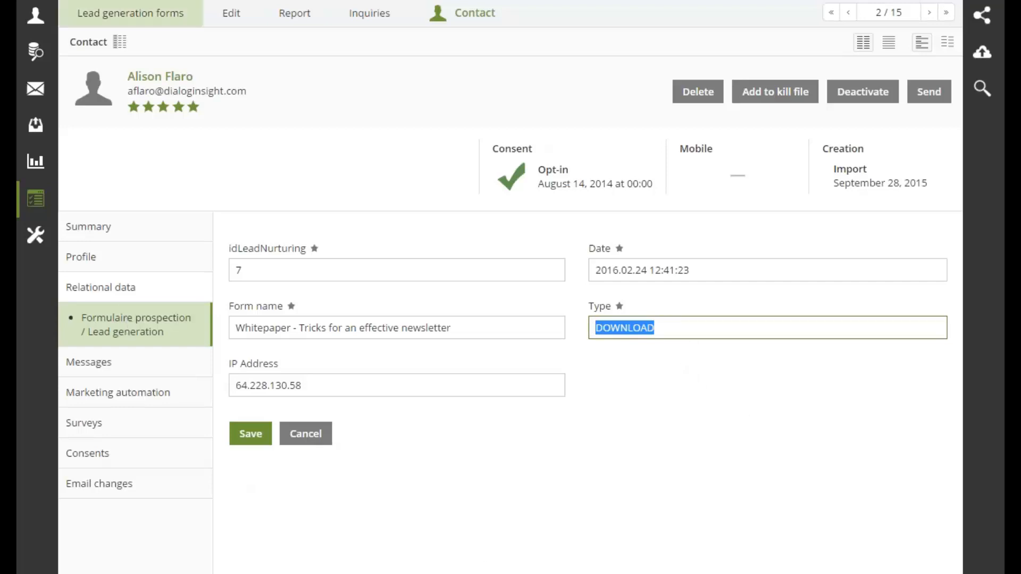
# Open the contact groups and filter them by the category "Formulaires prospection / Lead Generation Forms".
pyautogui.moveTo(35, 21)
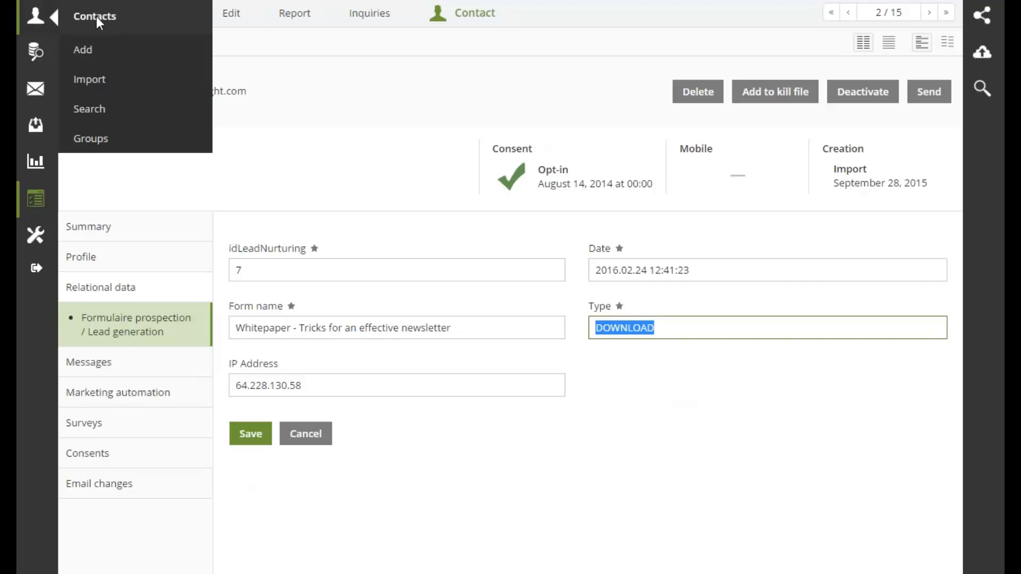
pyautogui.click(103, 139)
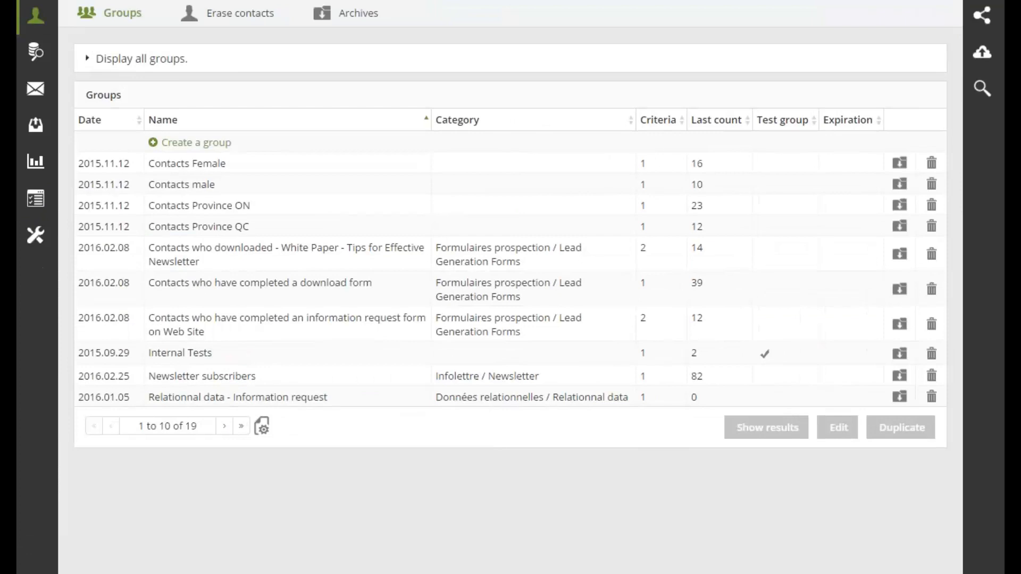
pyautogui.click(141, 58)
pyautogui.click(330, 88)
pyautogui.click(266, 181)
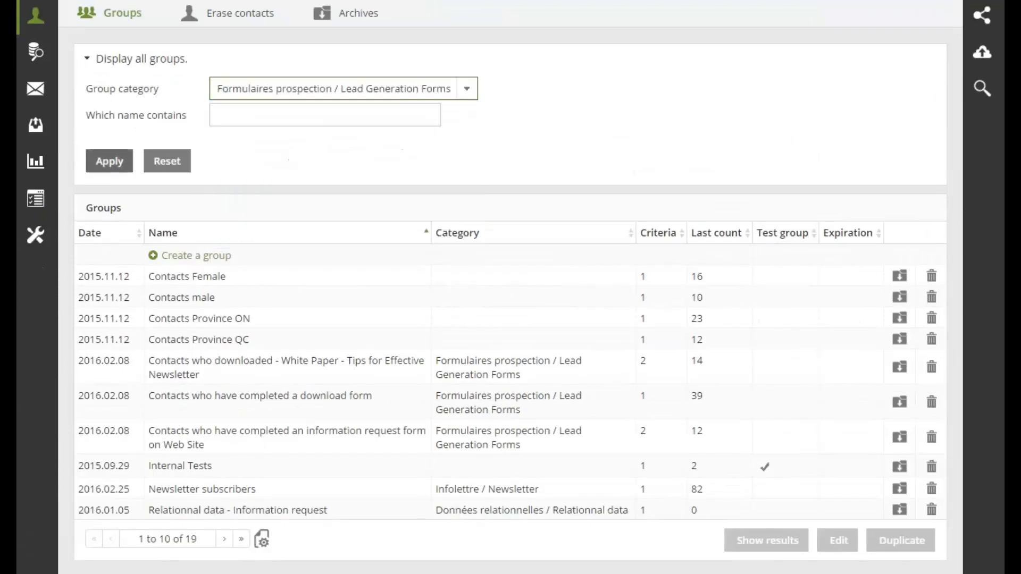
pyautogui.click(112, 161)
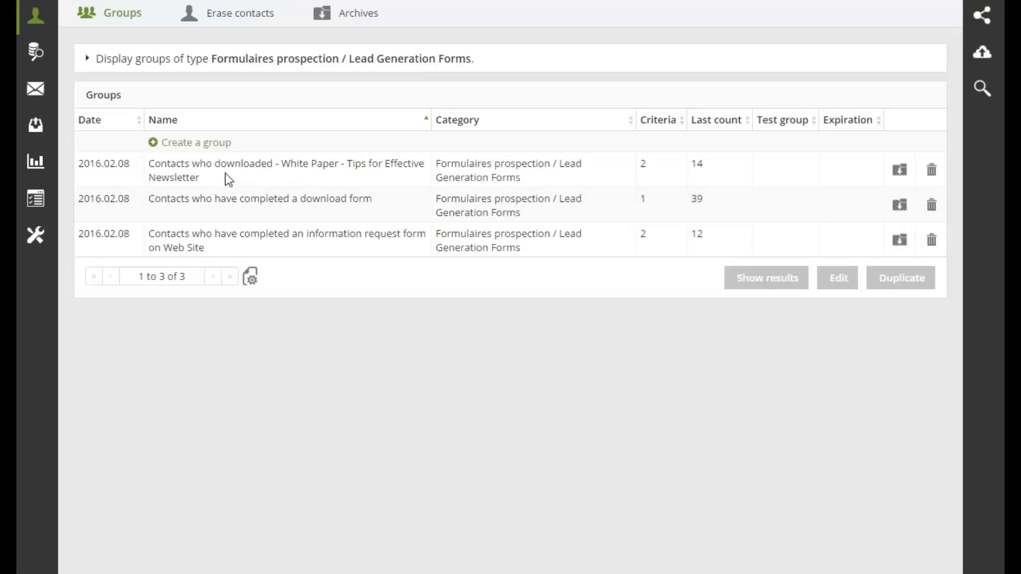
# Open the group "Contacts who downloaded - White Paper - Tips for Effective Newsletter" and inspect its Form name criterion, keeping the field as Form name.
pyautogui.doubleClick(255, 166)
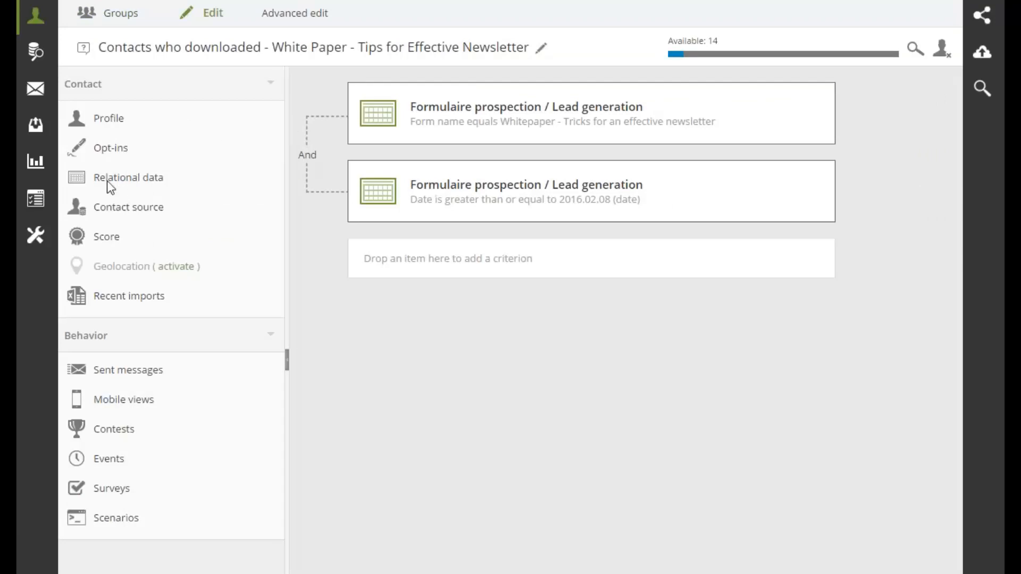
pyautogui.click(466, 128)
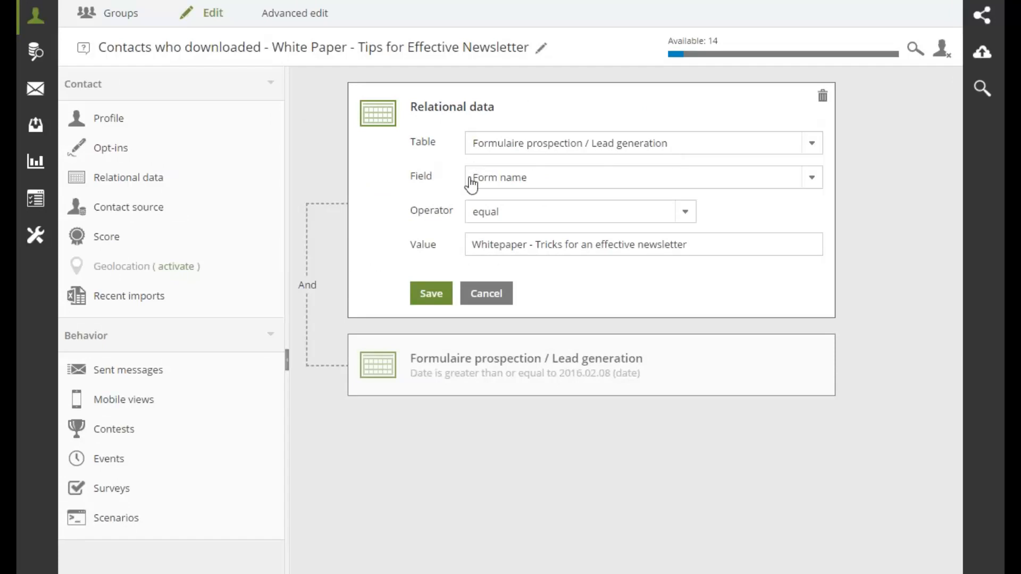
pyautogui.click(513, 180)
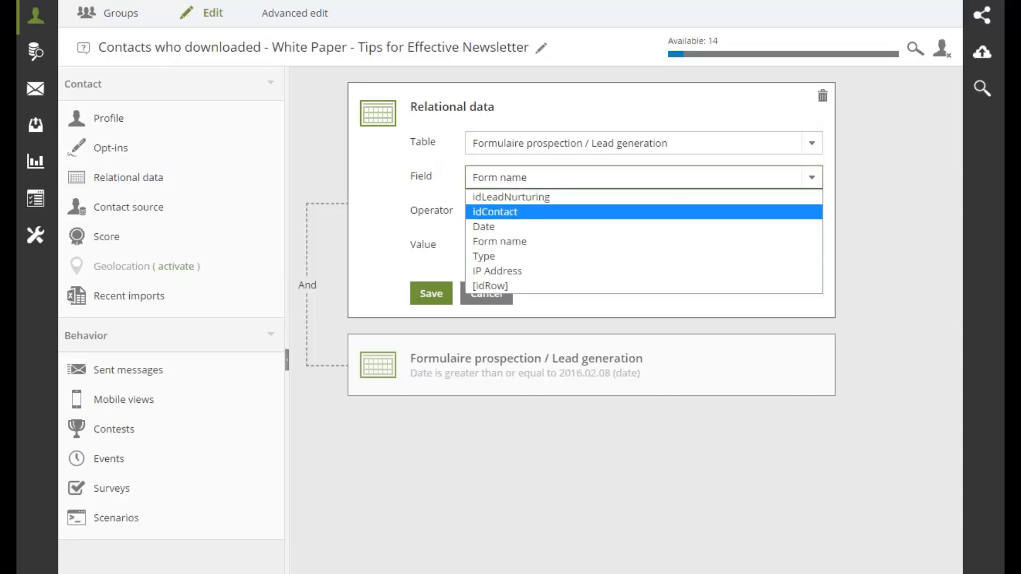
pyautogui.click(511, 242)
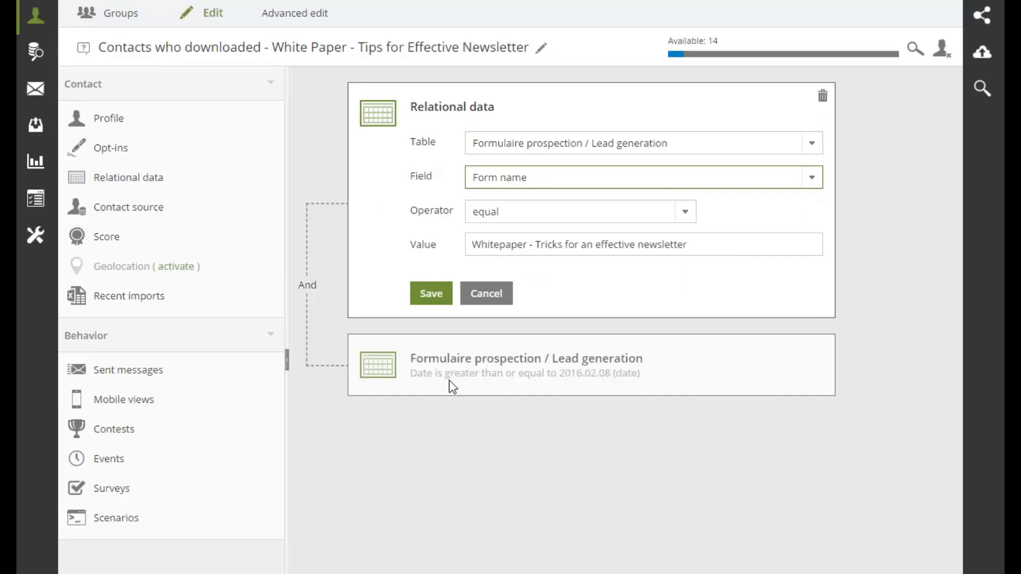
pyautogui.click(430, 366)
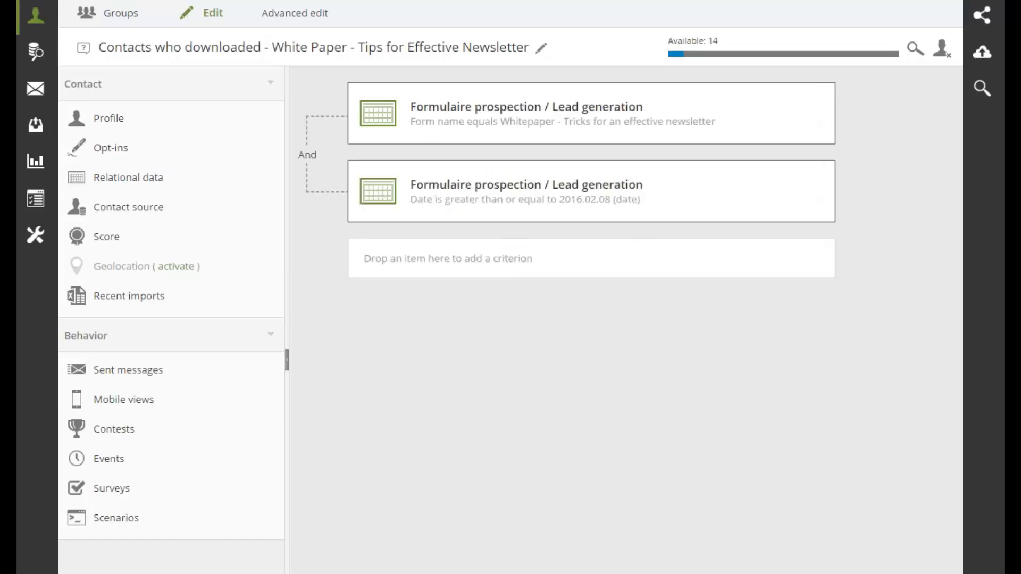
# Inspect the white paper group's Date criterion and its available operators without changing them.
pyautogui.click(449, 201)
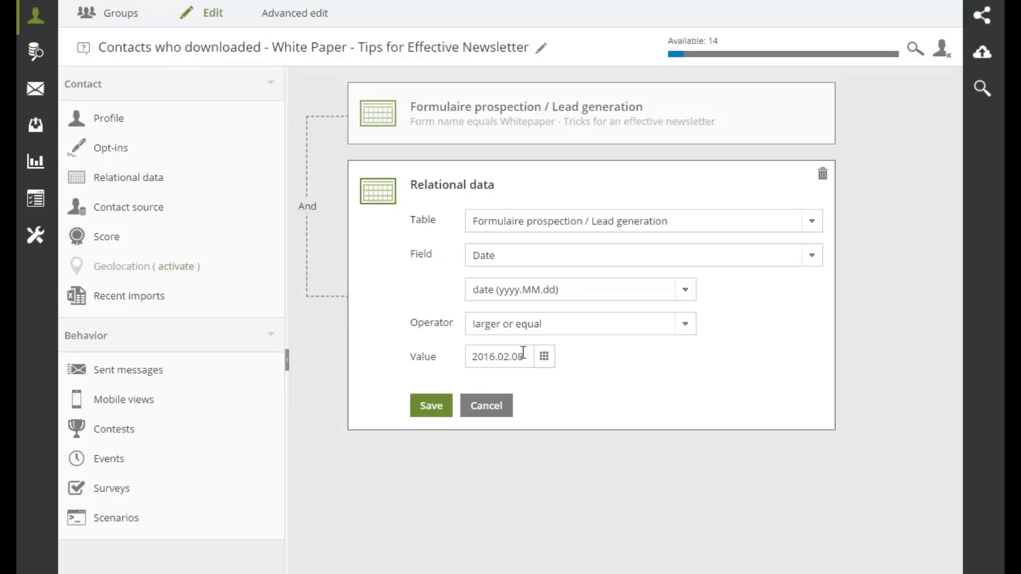
pyautogui.click(576, 327)
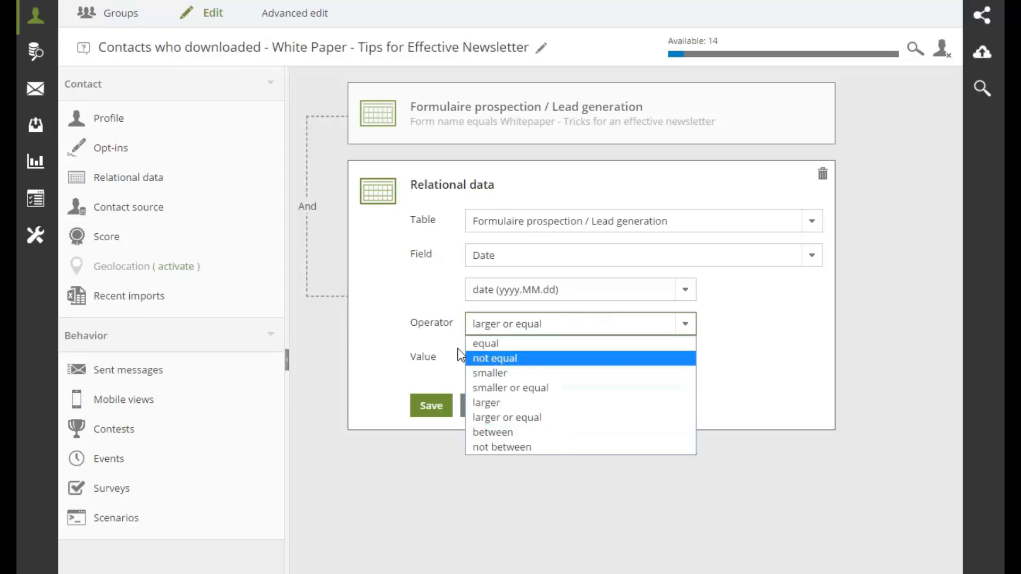
pyautogui.click(719, 338)
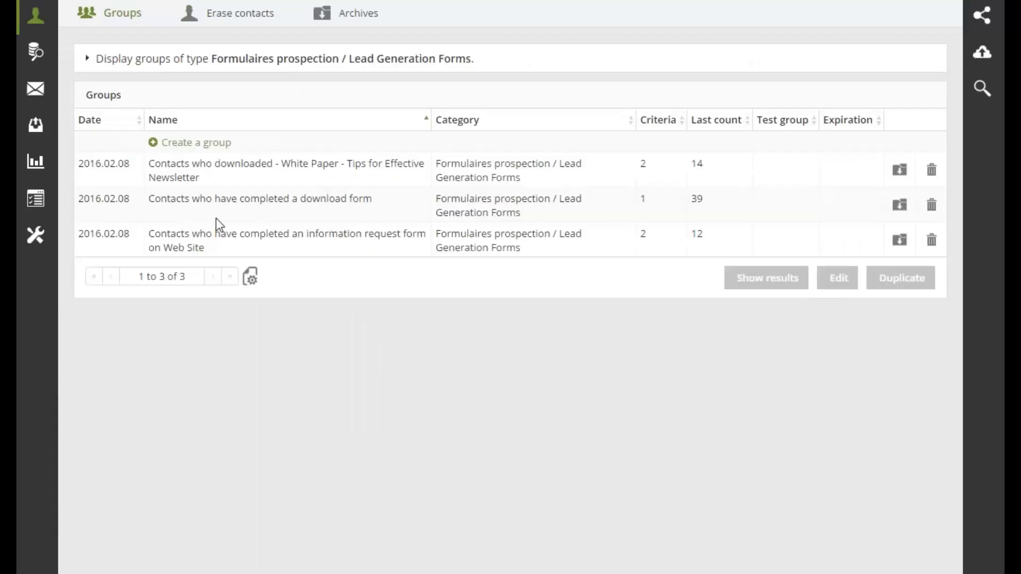
# Open the group "Contacts who have completed a download form" and inspect the value of its Type criterion.
pyautogui.click(355, 206)
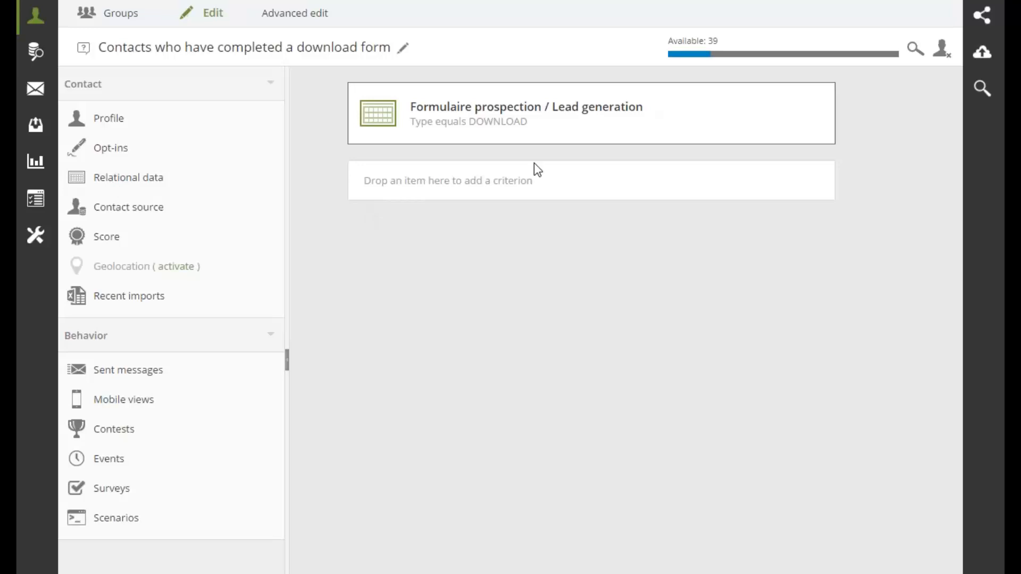
pyautogui.click(537, 123)
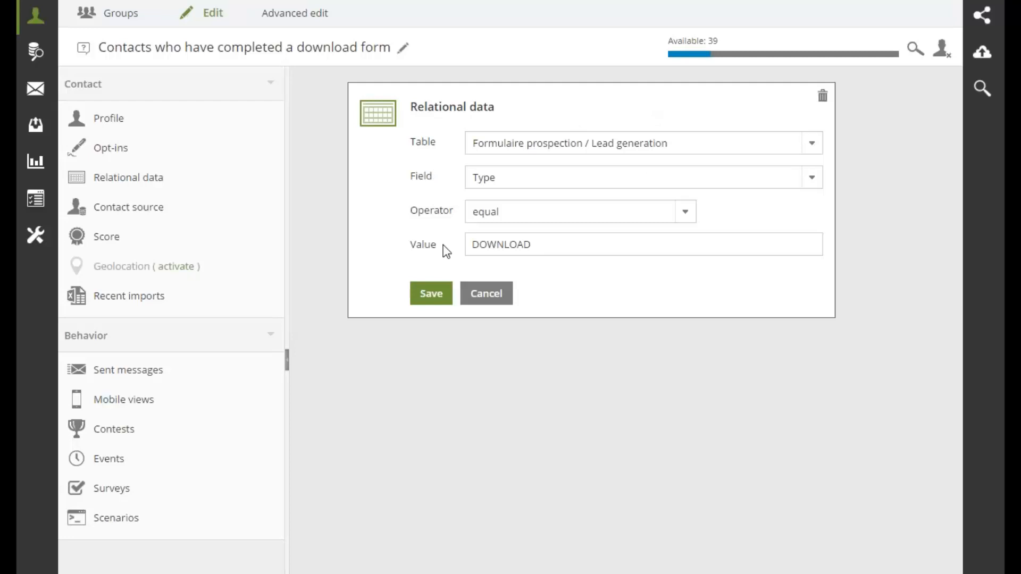
pyautogui.moveTo(553, 246); pyautogui.dragTo(469, 243)
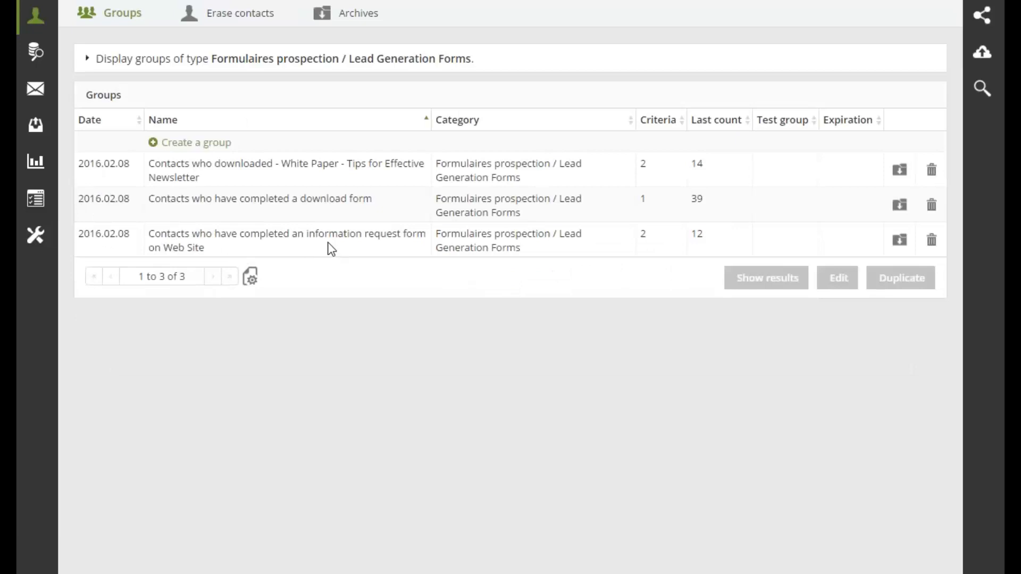
# Open the group "Contacts who have completed an information request form on Web Site" and inspect its Form name and Date criteria.
pyautogui.doubleClick(227, 234)
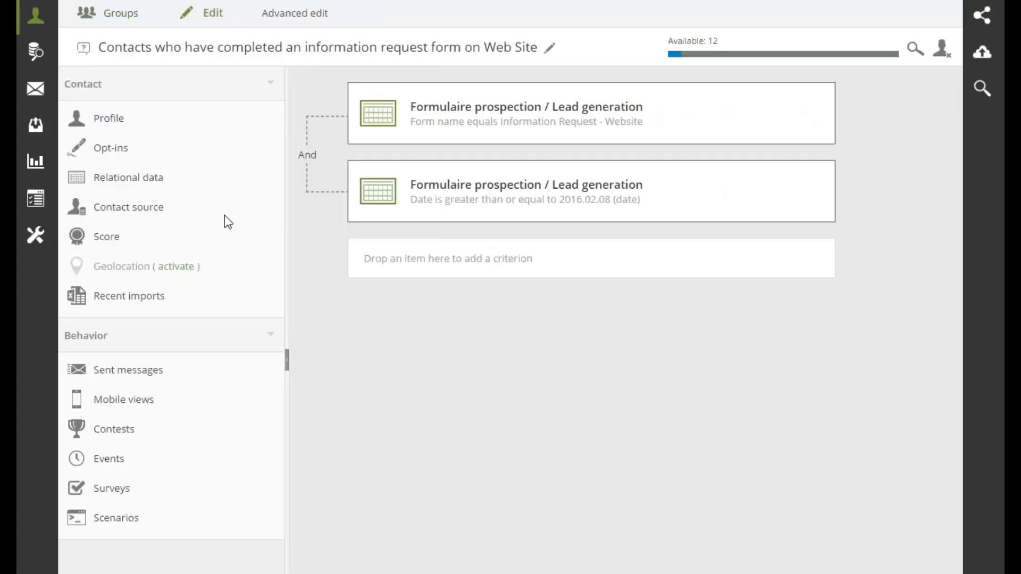
pyautogui.click(482, 130)
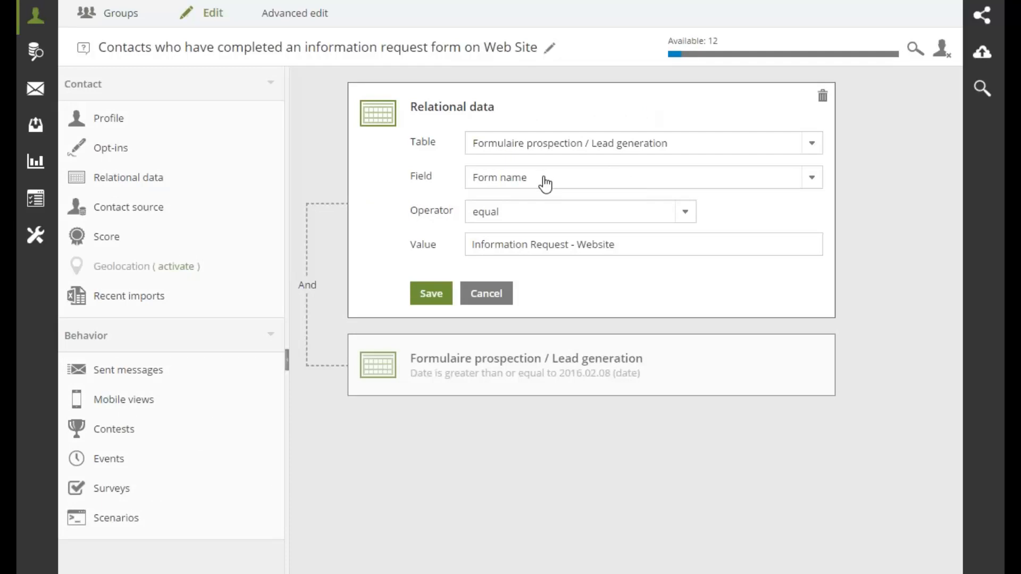
pyautogui.click(472, 244)
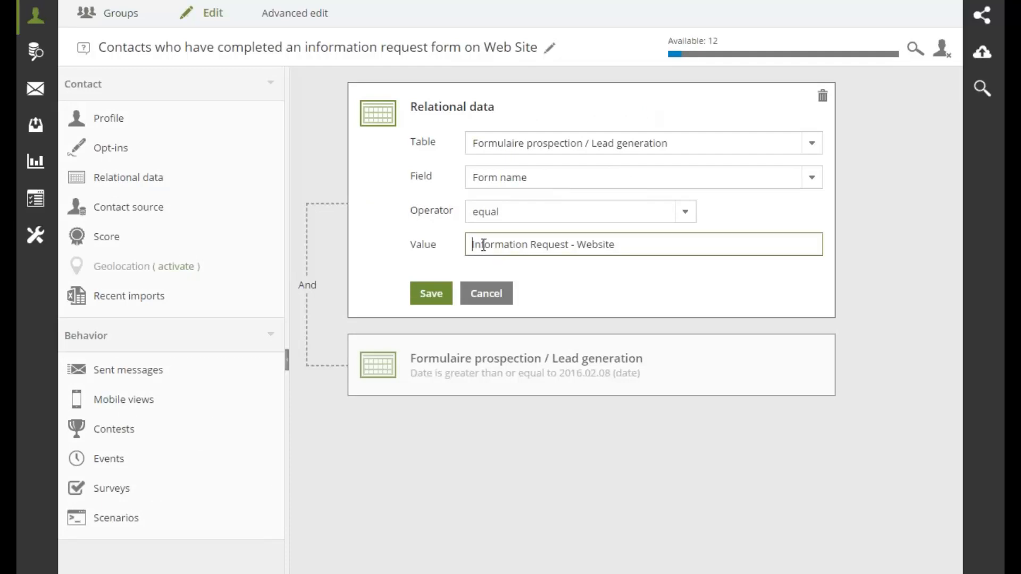
pyautogui.moveTo(483, 244); pyautogui.dragTo(627, 244)
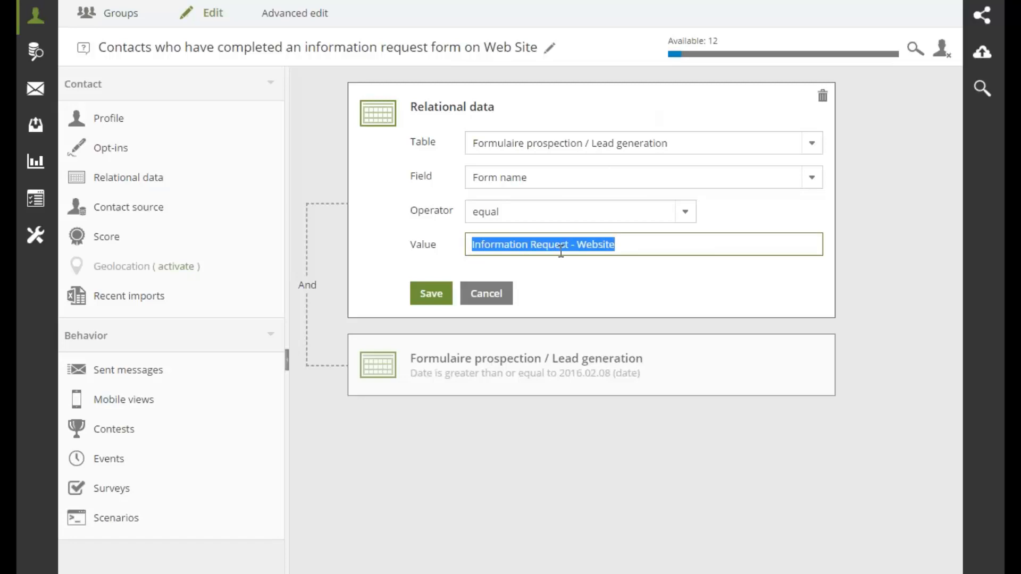
pyautogui.press('Return')
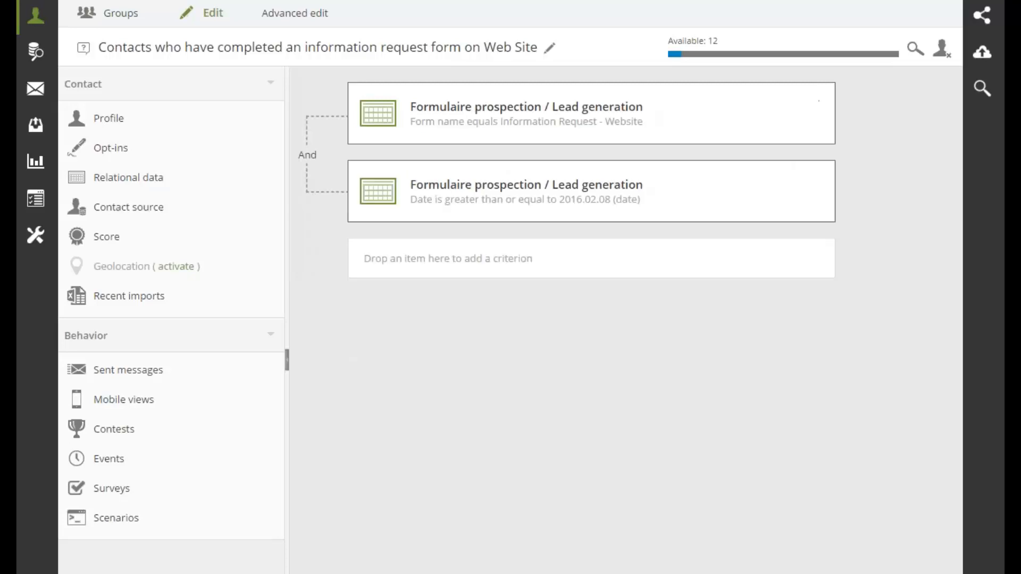
pyautogui.click(502, 192)
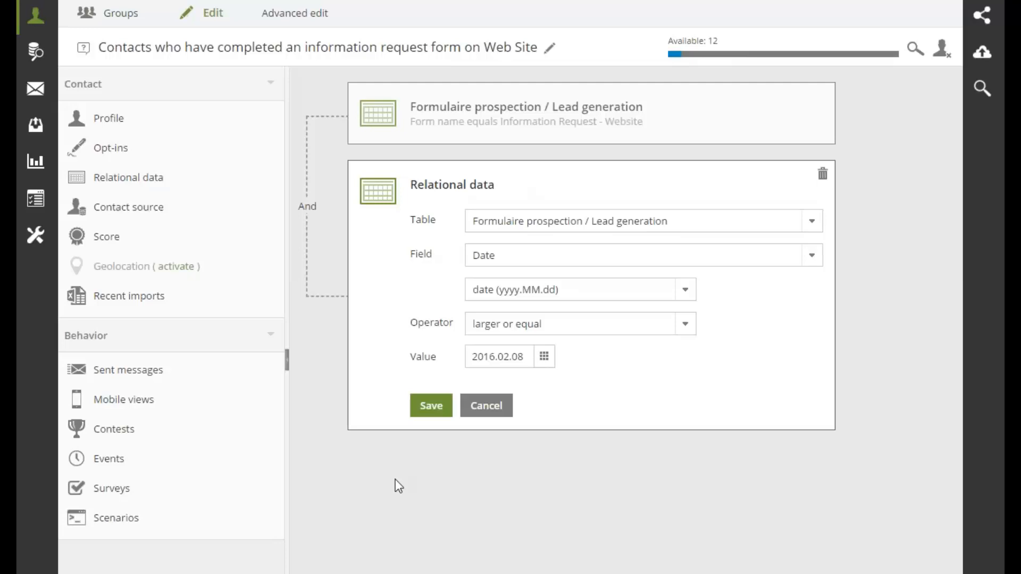
# Open the contact score configuration and inspect the settings of the Newsletter opt-in criterion.
pyautogui.moveTo(37, 239)
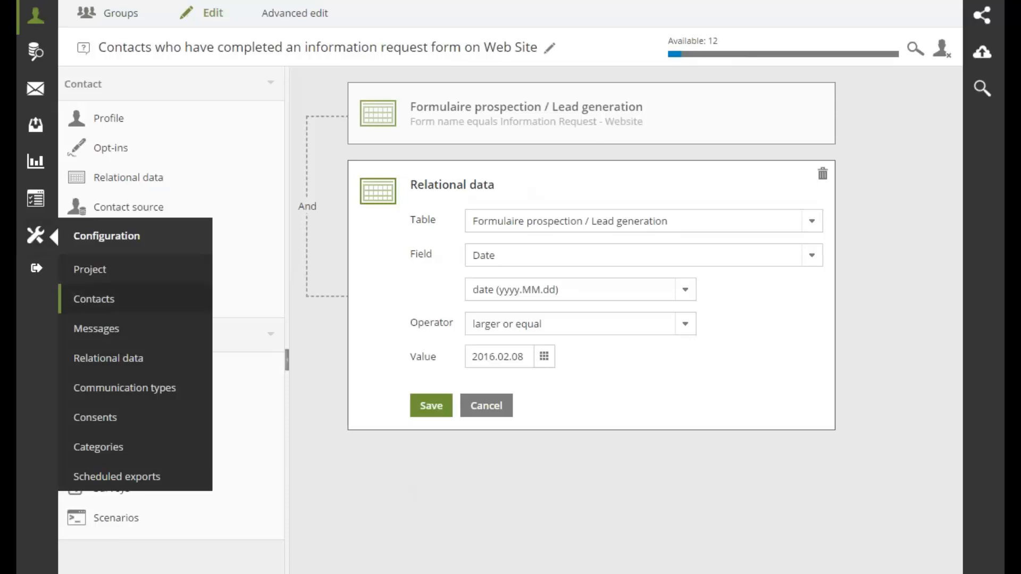
pyautogui.click(90, 300)
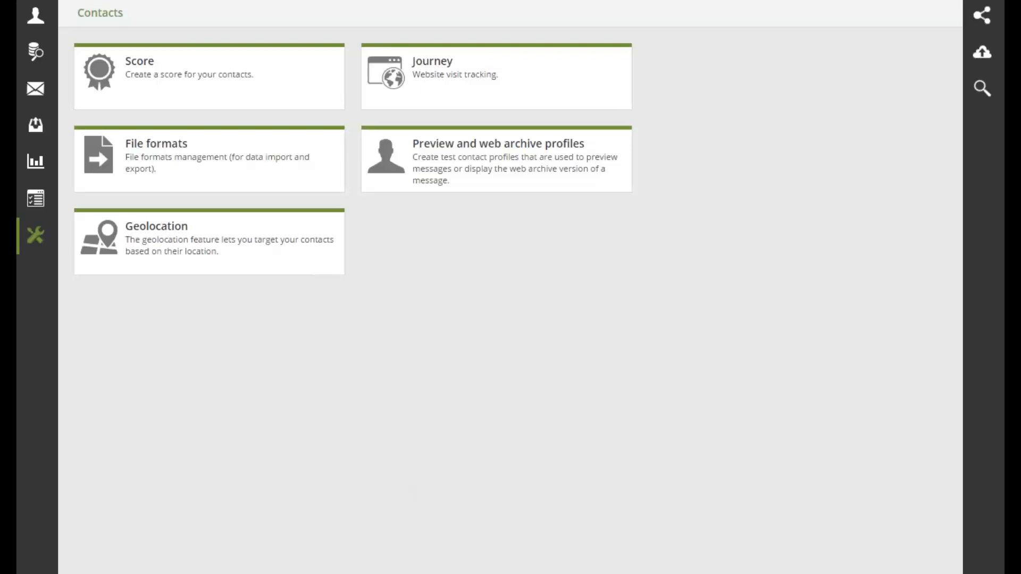
pyautogui.click(153, 93)
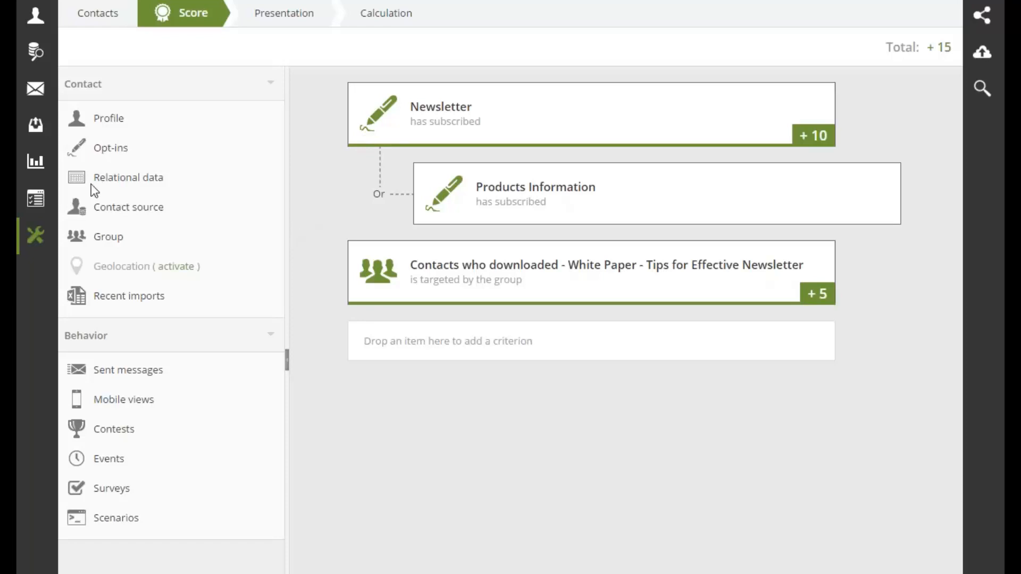
pyautogui.click(506, 121)
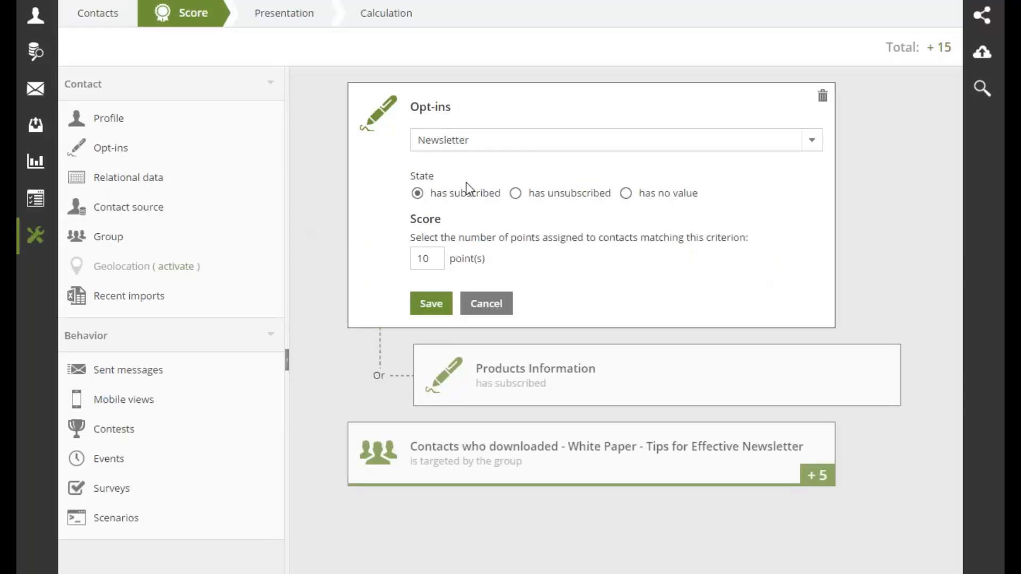
# Inspect the points and settings of the Newsletter opt-in, its Products Information alternative and the white paper download group criterion.
pyautogui.doubleClick(423, 260)
pyautogui.press('Return')
pyautogui.click(527, 218)
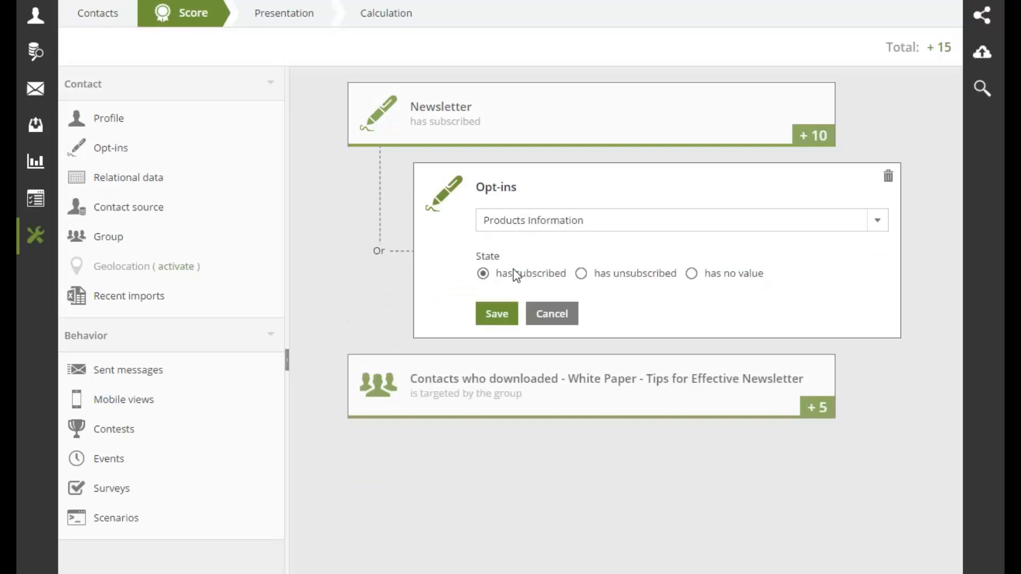
pyautogui.click(469, 122)
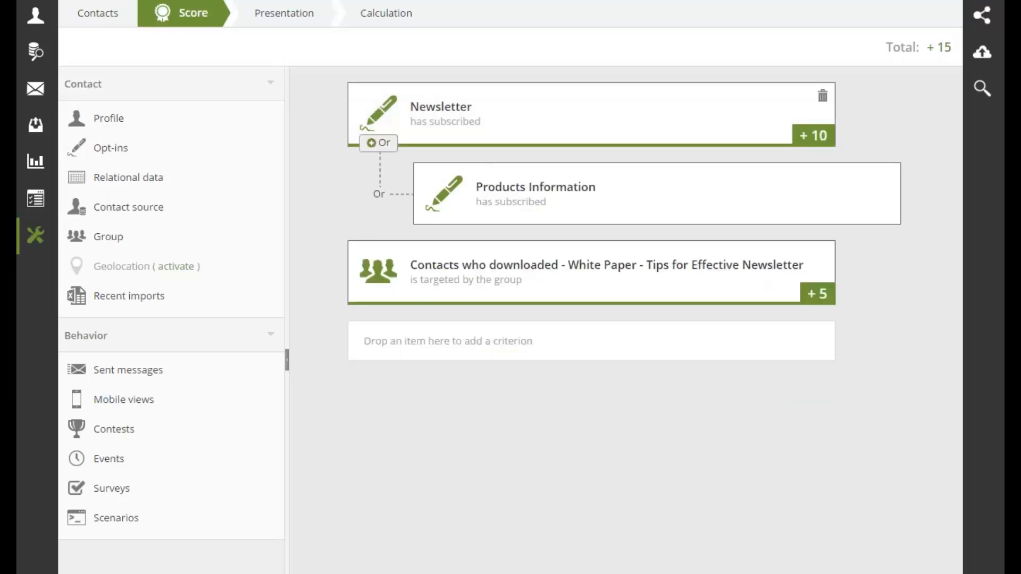
pyautogui.click(481, 290)
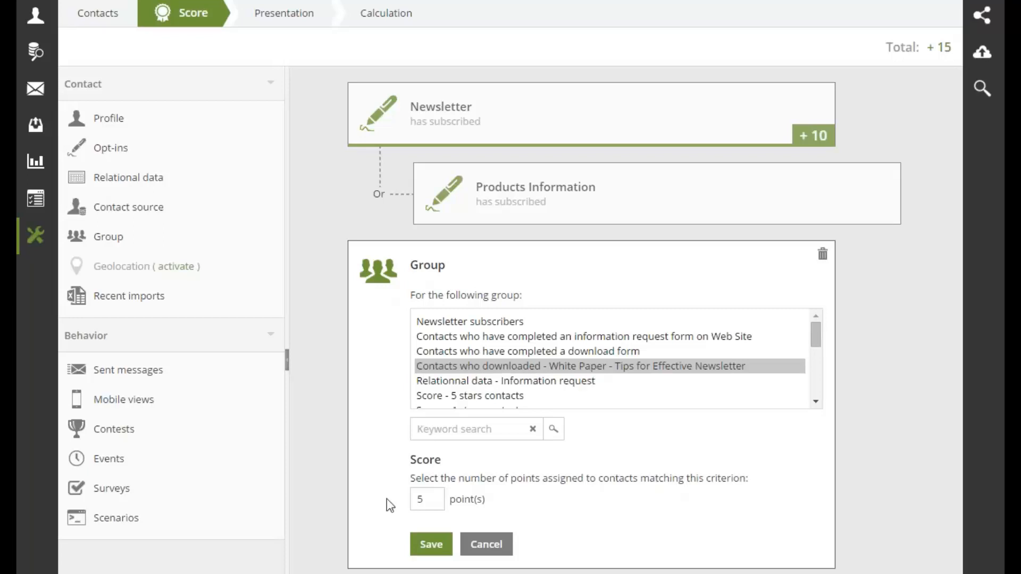
# Review how the score is presented as stars and continue to its calculation settings.
pyautogui.click(881, 378)
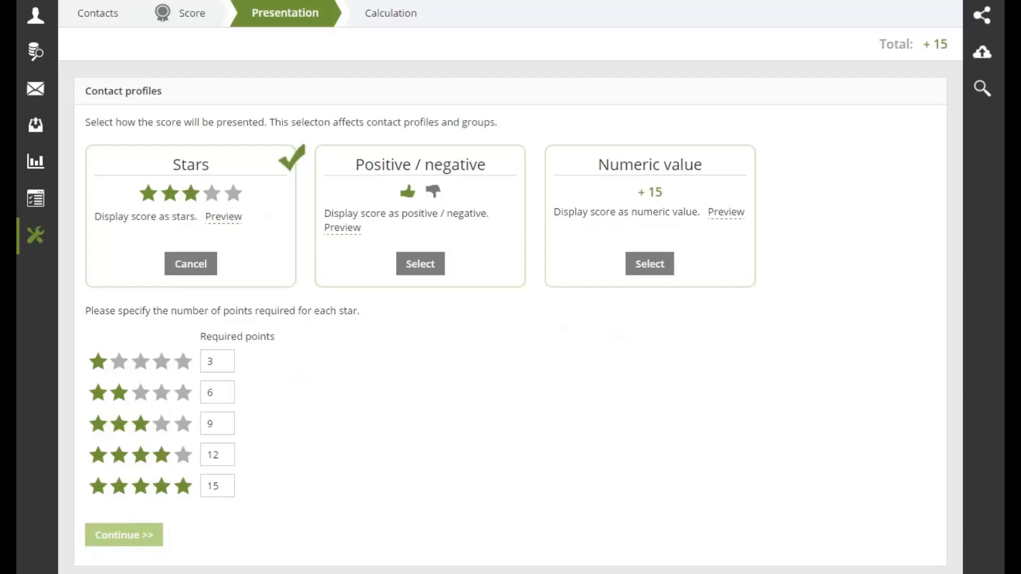
pyautogui.click(124, 535)
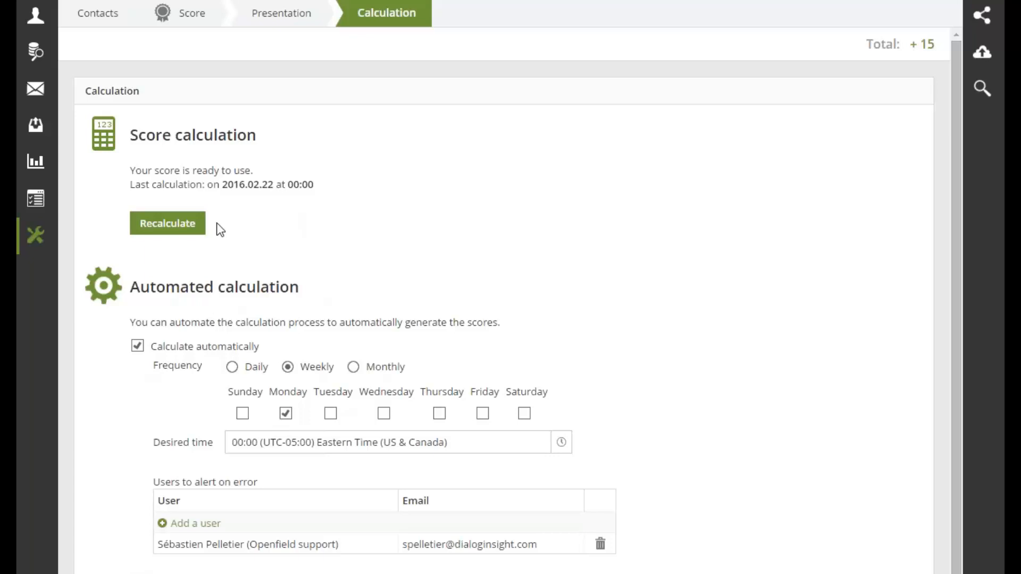
pyautogui.click(197, 230)
# Open the contact groups list and filter it to groups whose name contains "score".
pyautogui.moveTo(55, 25)
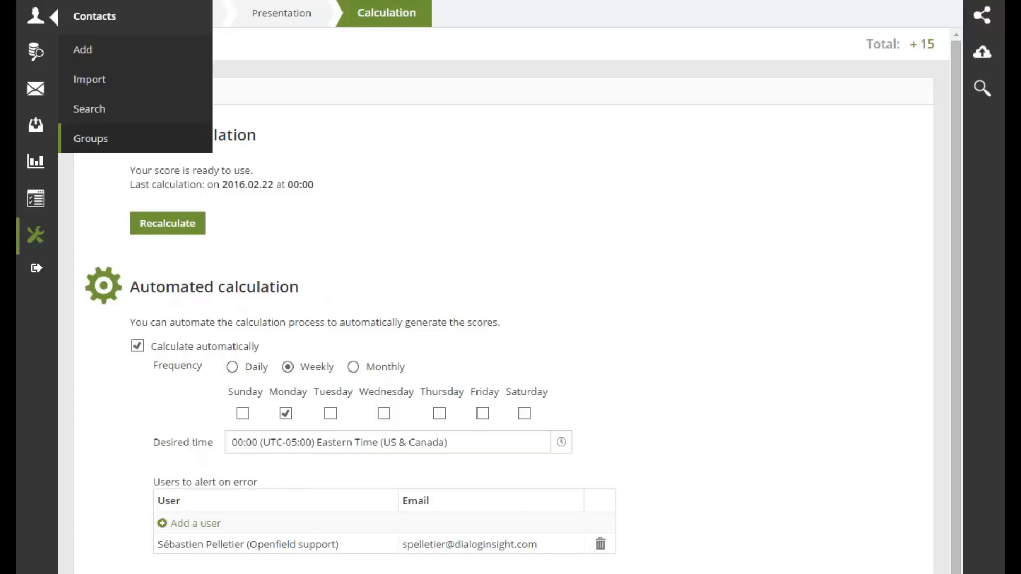
pyautogui.click(90, 139)
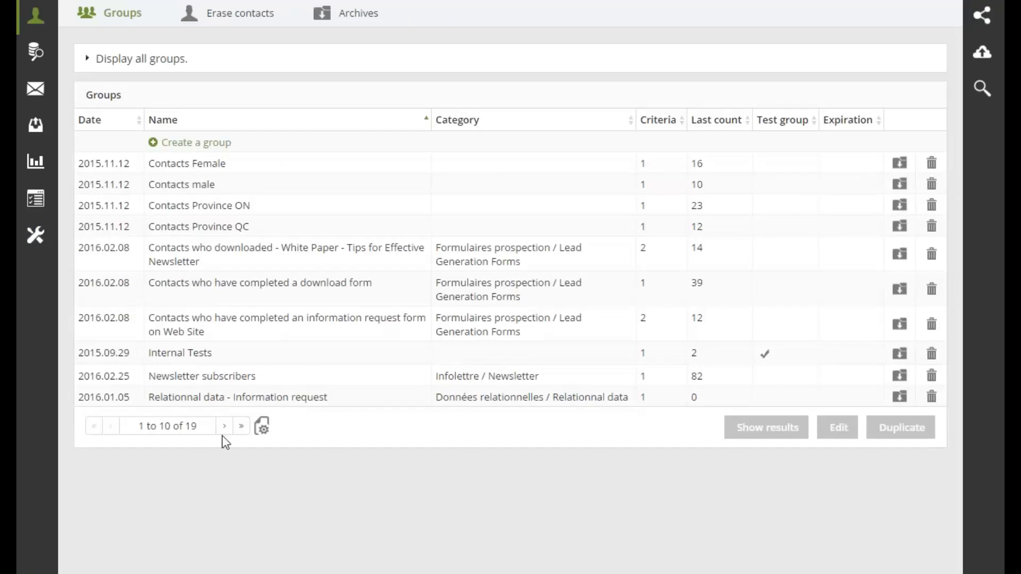
pyautogui.click(165, 59)
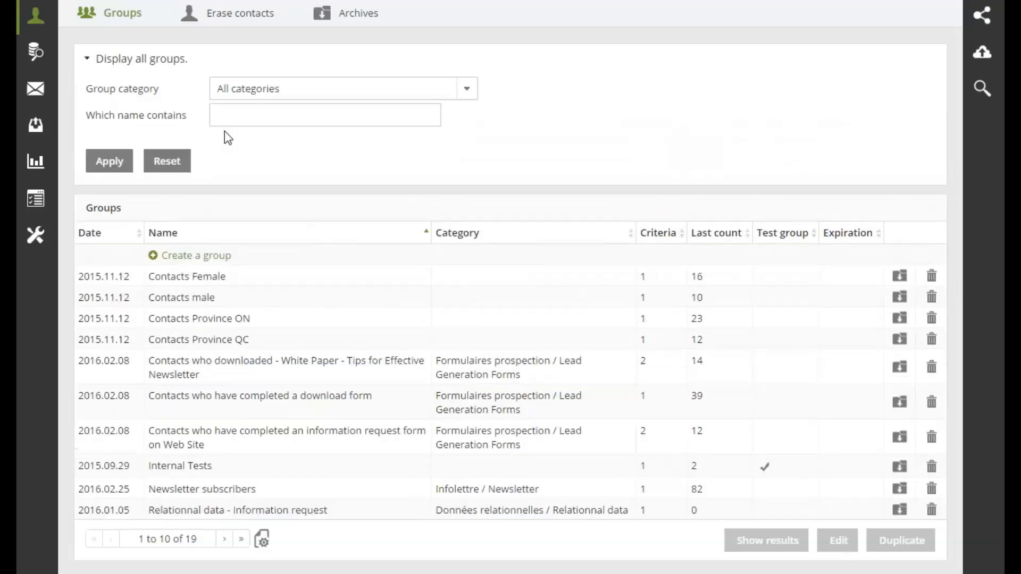
pyautogui.click(234, 120)
pyautogui.write('scor')
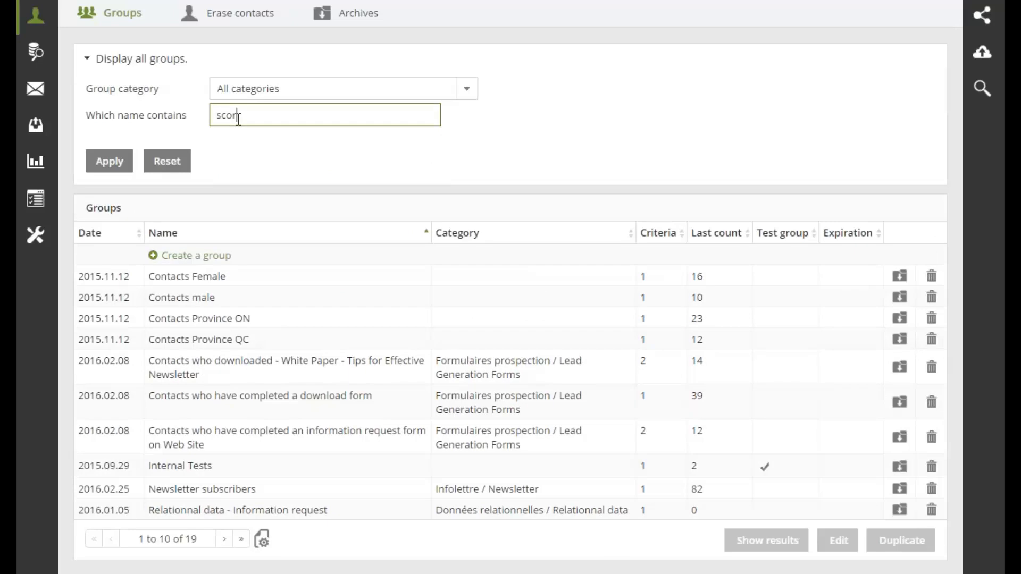
pyautogui.write('e')
pyautogui.click(102, 163)
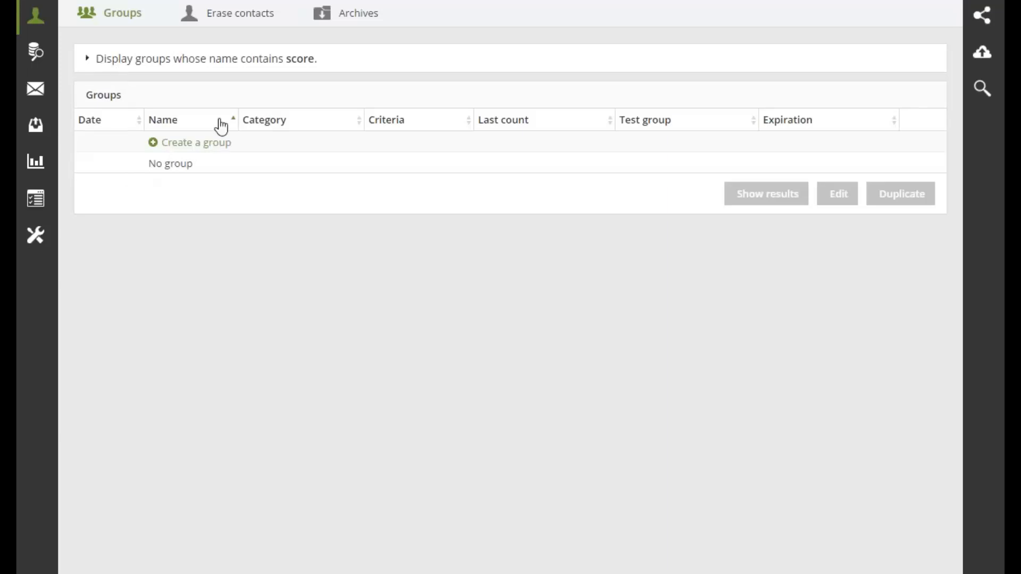
# Reset the group name filter and open the group "Score - 1 star contacts" for editing.
pyautogui.click(154, 66)
pyautogui.click(165, 162)
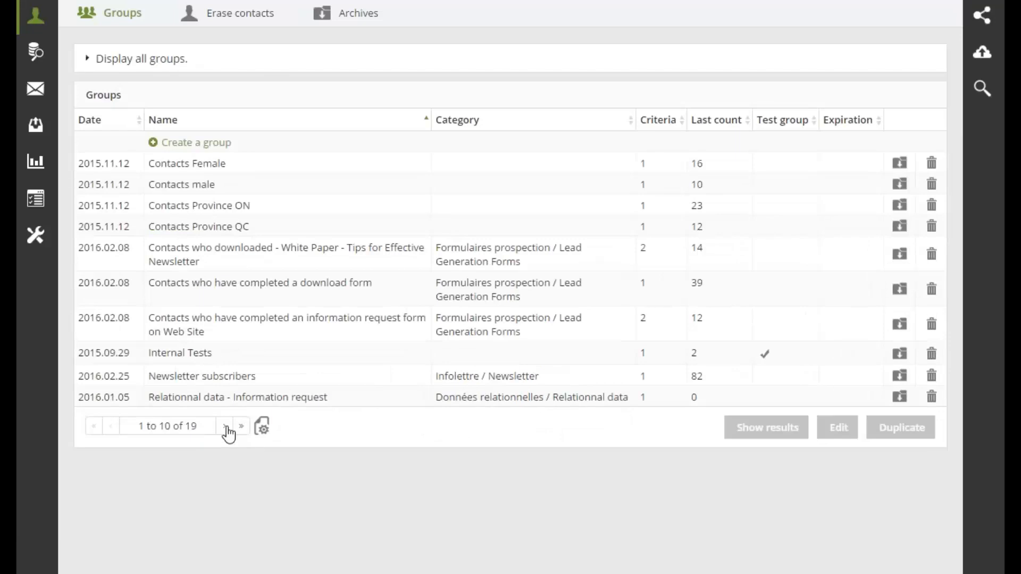
pyautogui.click(225, 426)
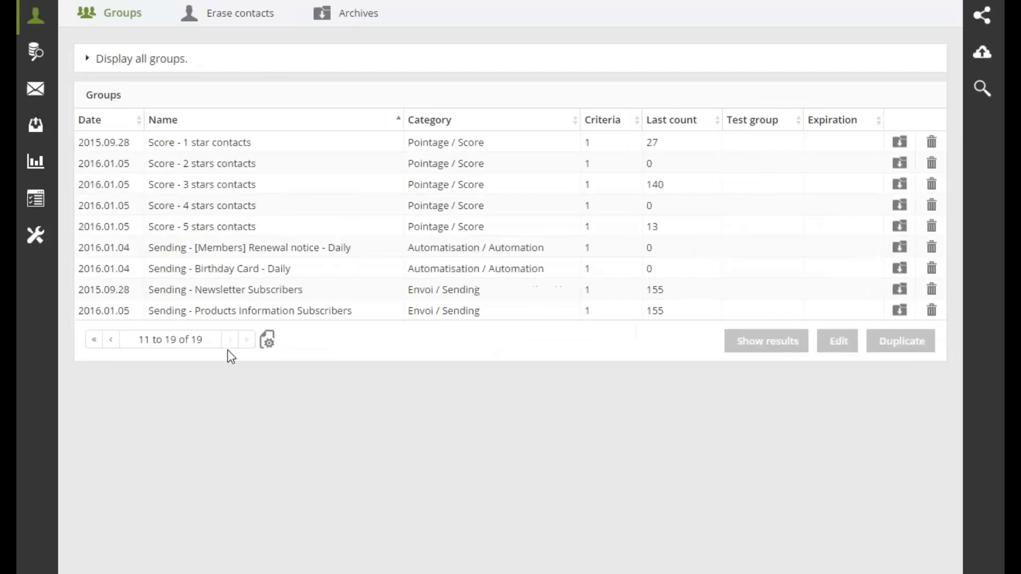
pyautogui.click(218, 144)
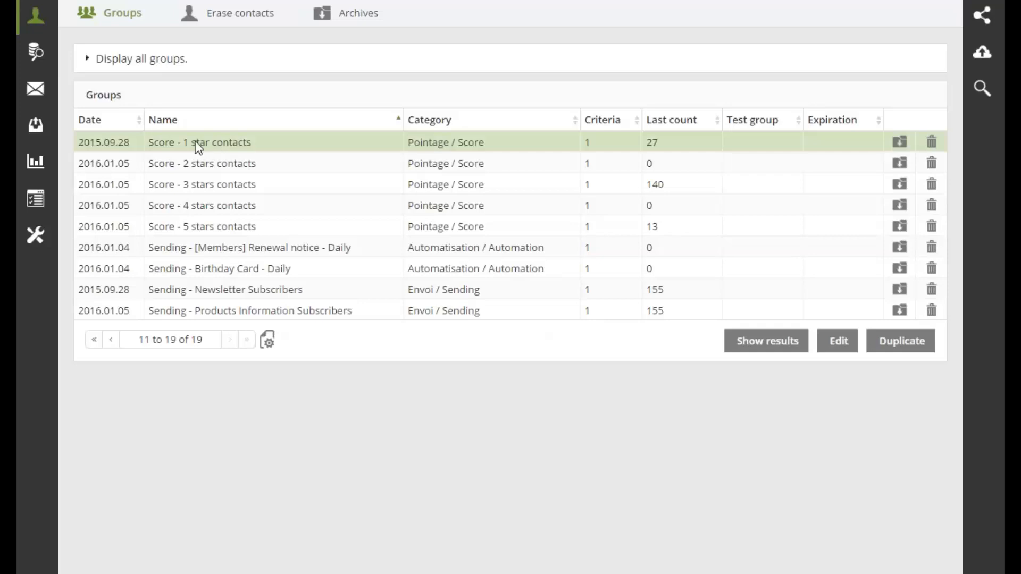
pyautogui.doubleClick(196, 142)
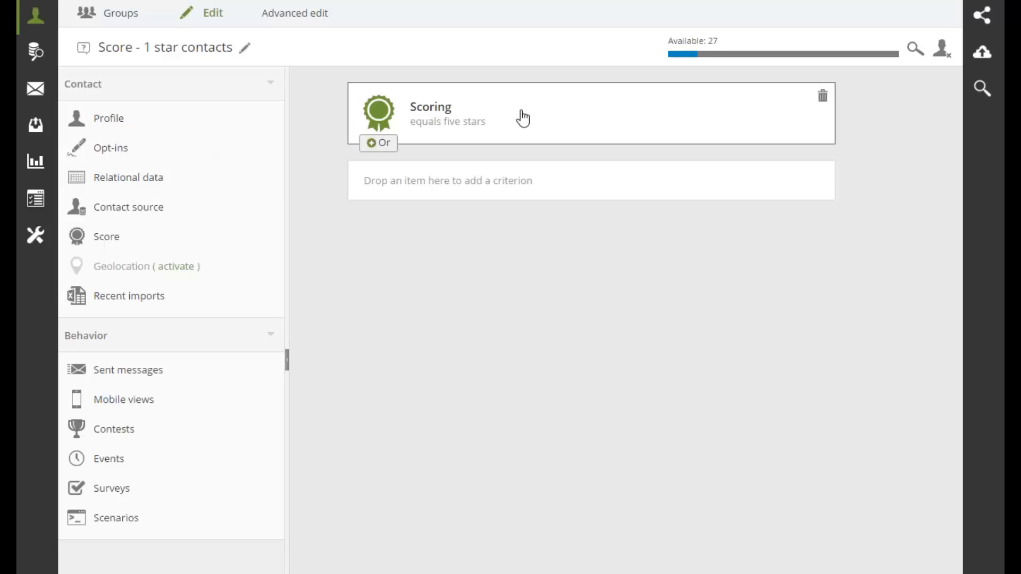
# Set the group's Score criterion to equal one star and save it.
pyautogui.click(468, 118)
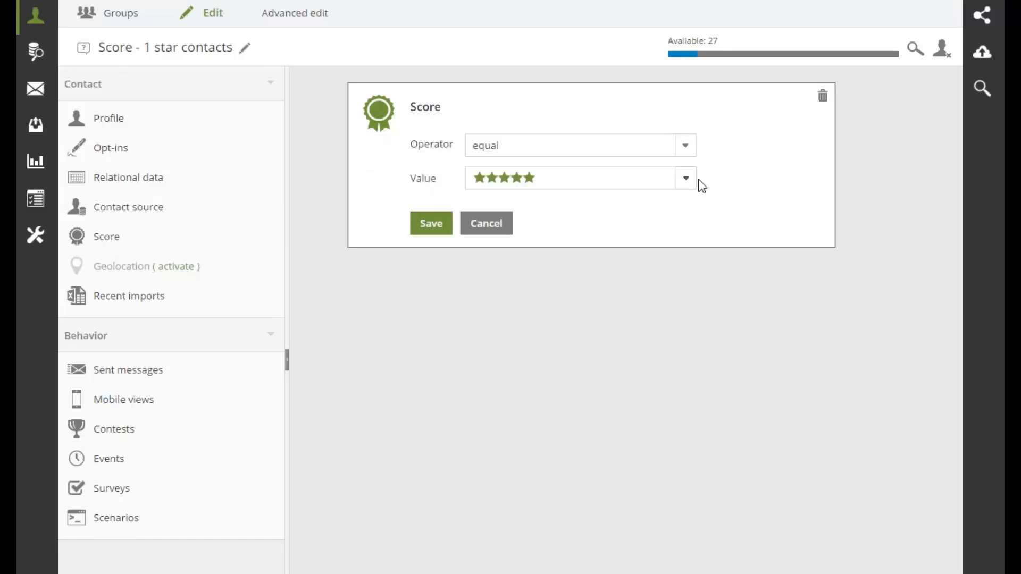
pyautogui.click(687, 179)
pyautogui.click(491, 218)
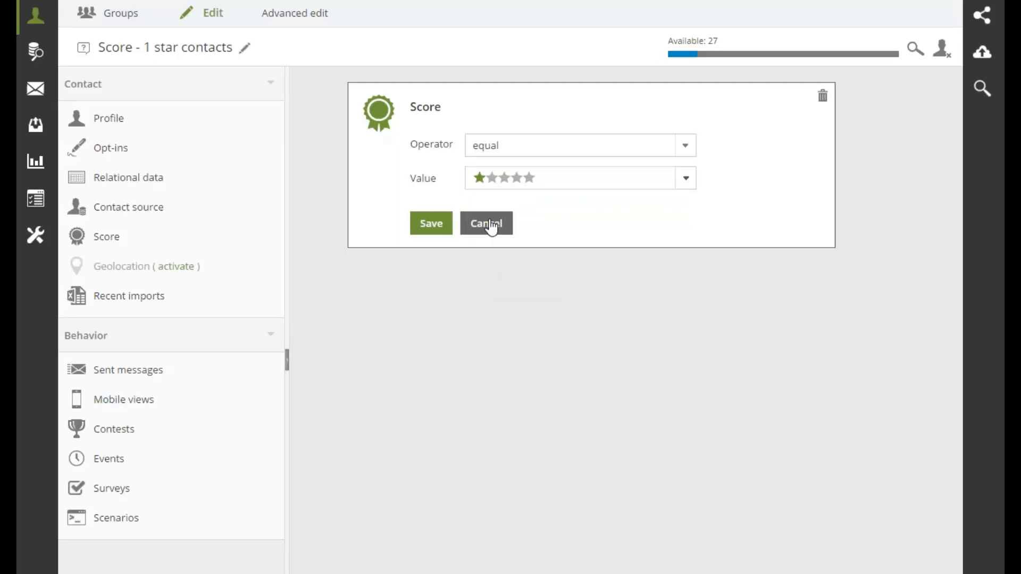
pyautogui.click(429, 233)
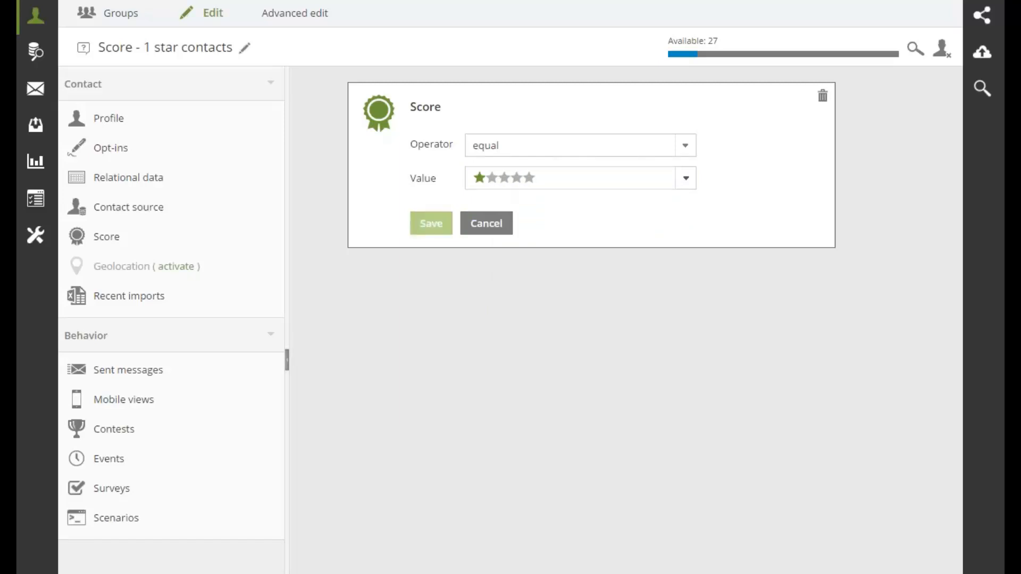
pyautogui.click(431, 224)
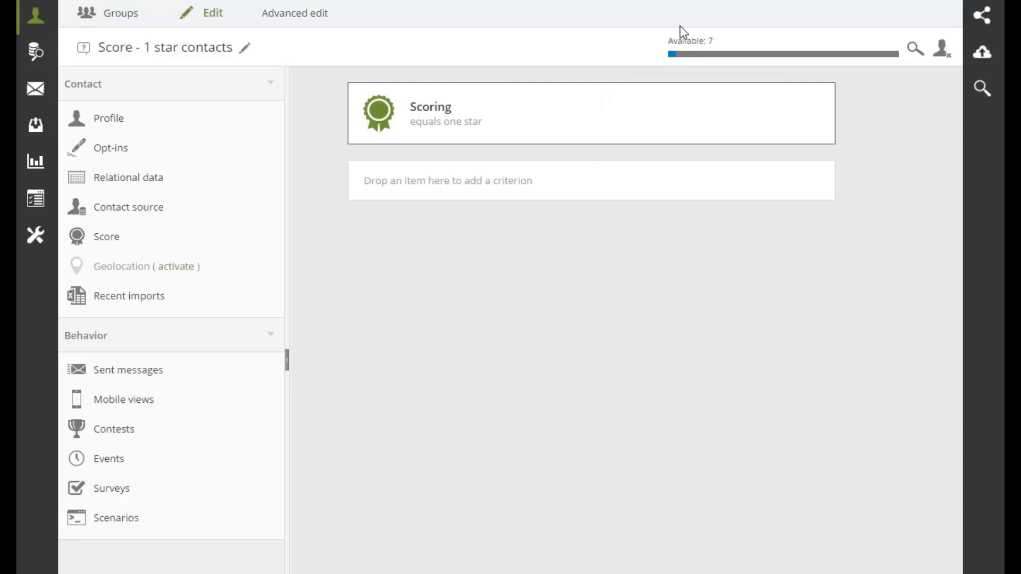
# Change the group's Score criterion to equal three stars and save it.
pyautogui.click(481, 122)
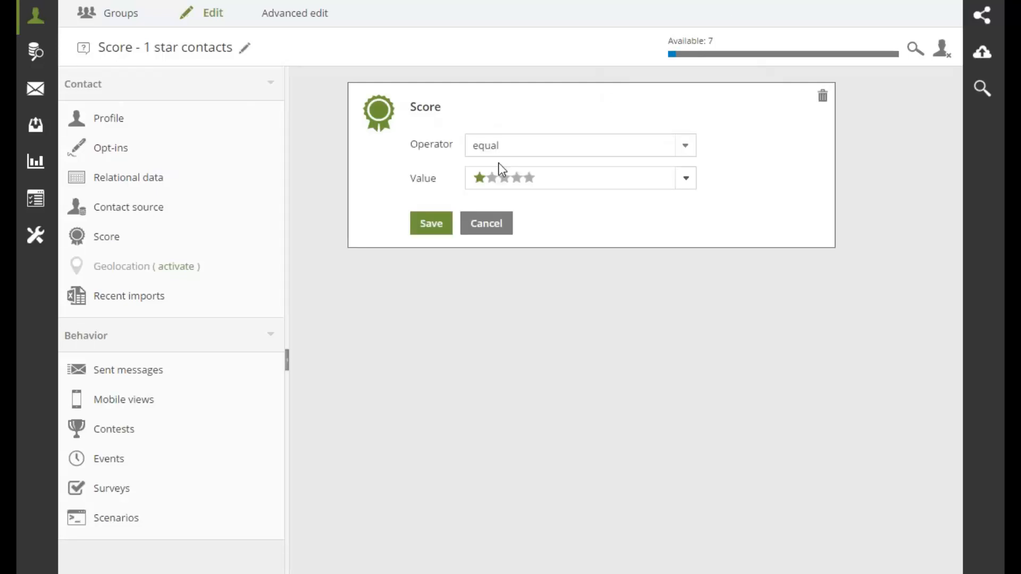
pyautogui.click(500, 178)
pyautogui.click(481, 251)
pyautogui.click(431, 233)
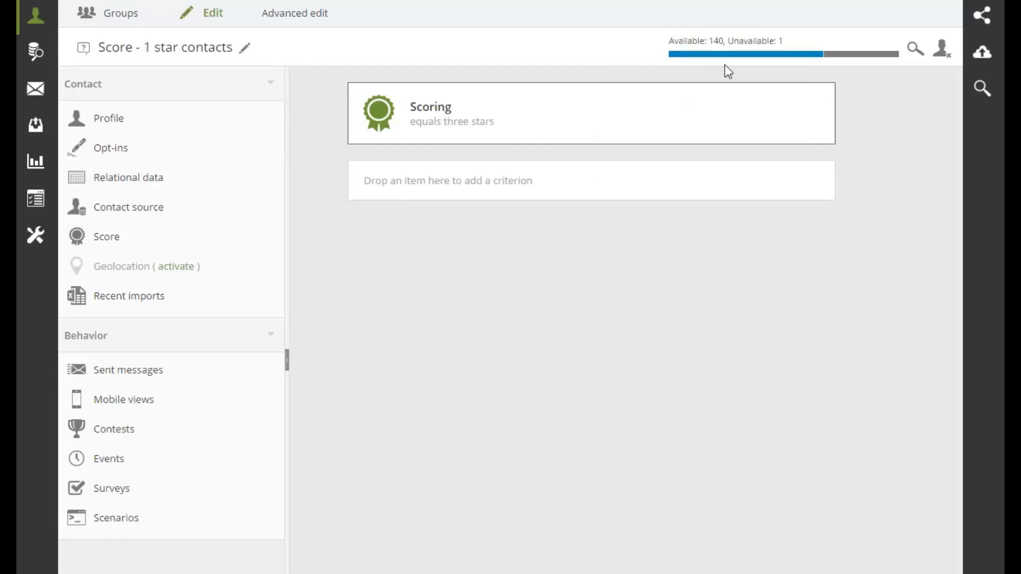
# Set the group's Score criterion to equal five stars and save it.
pyautogui.click(465, 121)
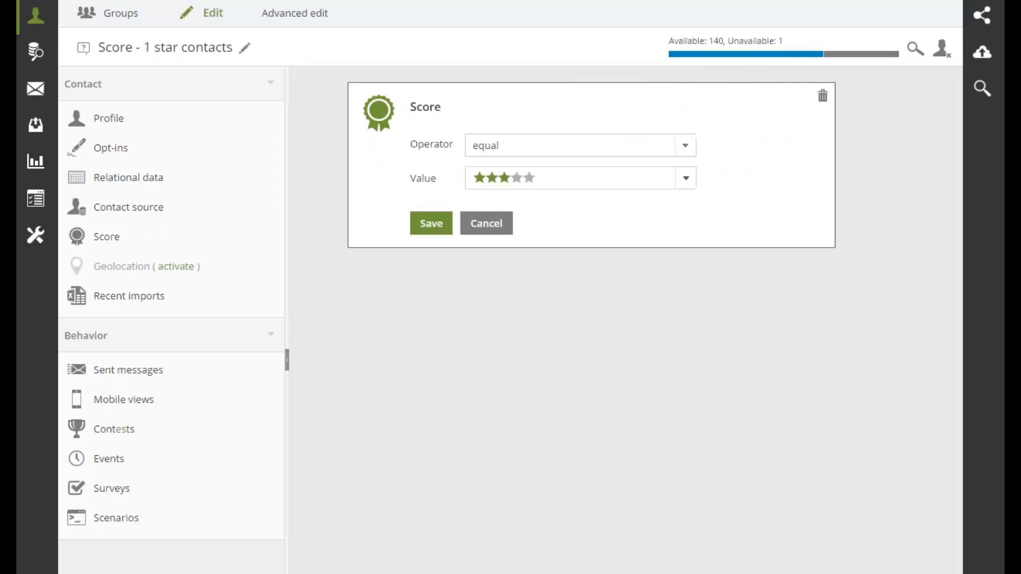
pyautogui.click(497, 181)
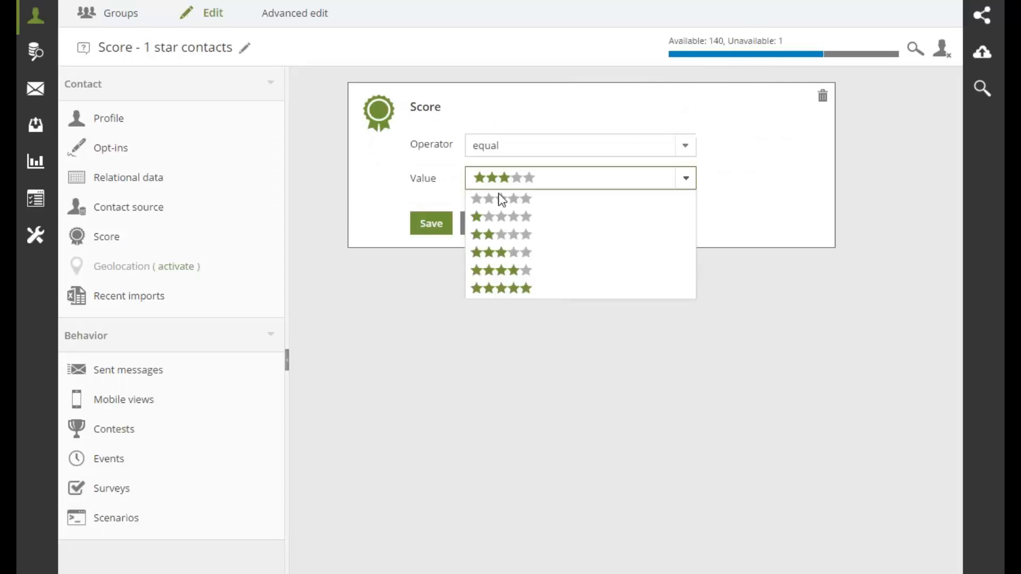
pyautogui.click(501, 289)
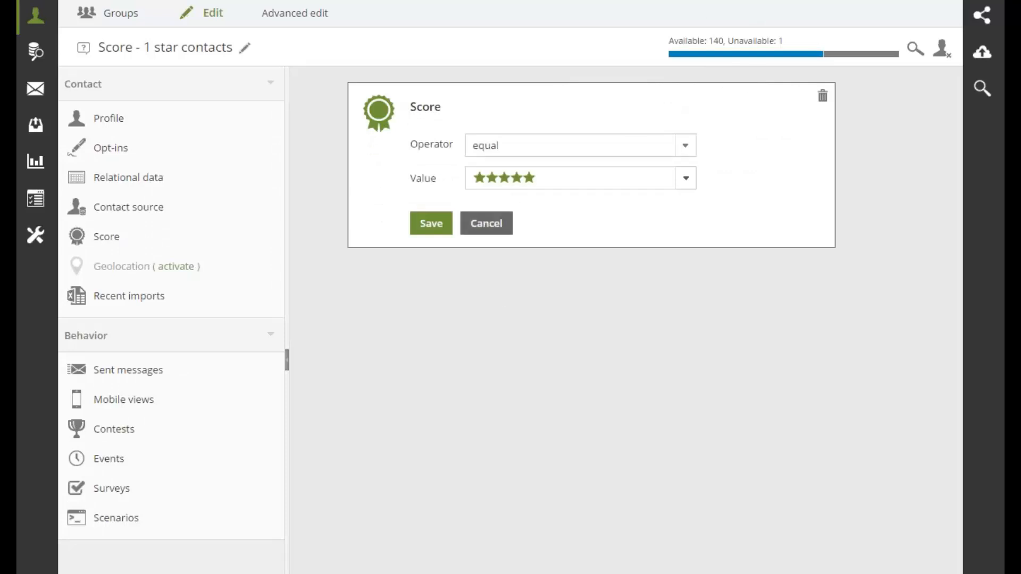
pyautogui.click(429, 228)
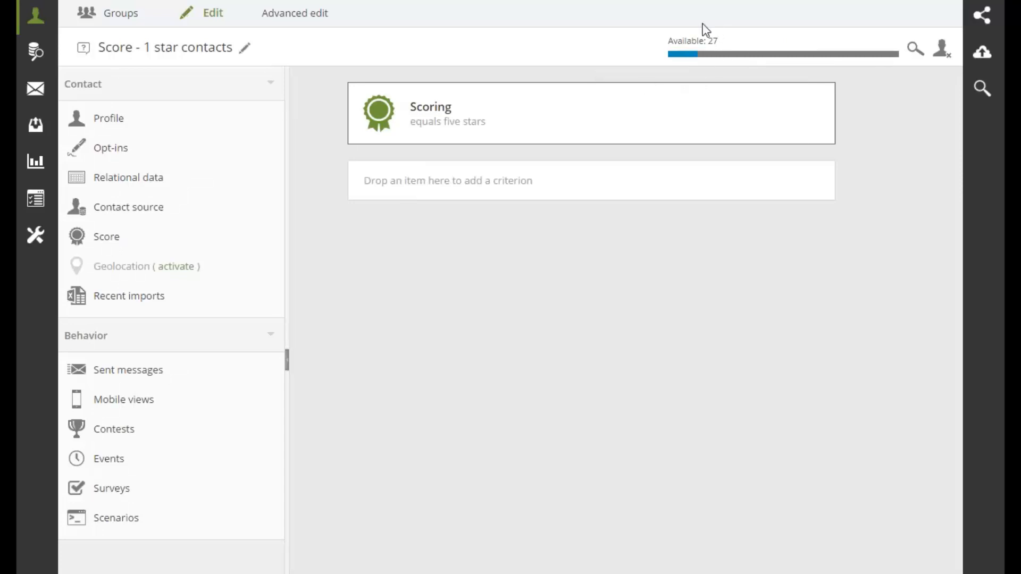
# Examine the group's targeting breakdown, list the targeted contacts and open the first contact's profile.
pyautogui.moveTo(727, 53)
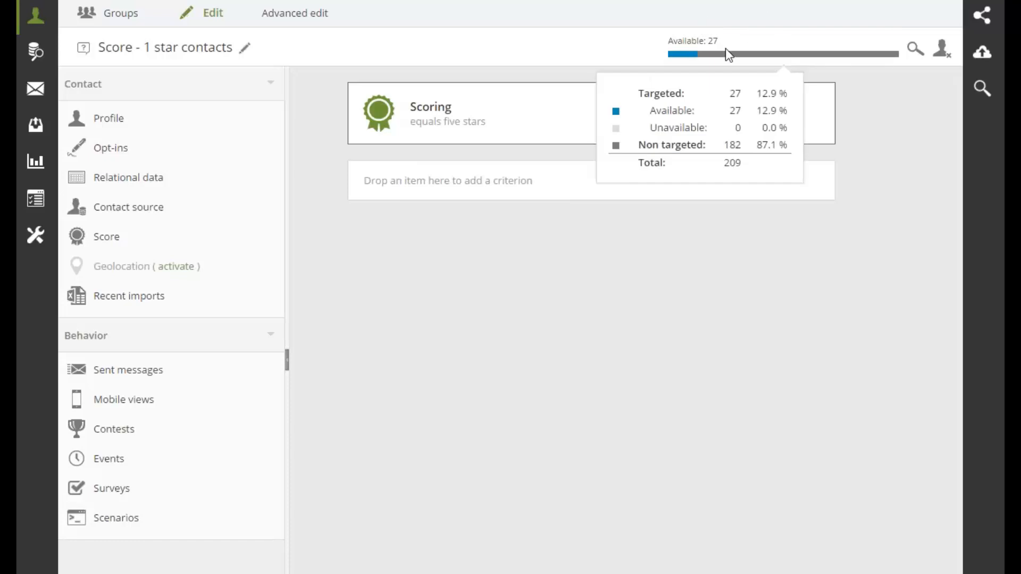
pyautogui.click(913, 51)
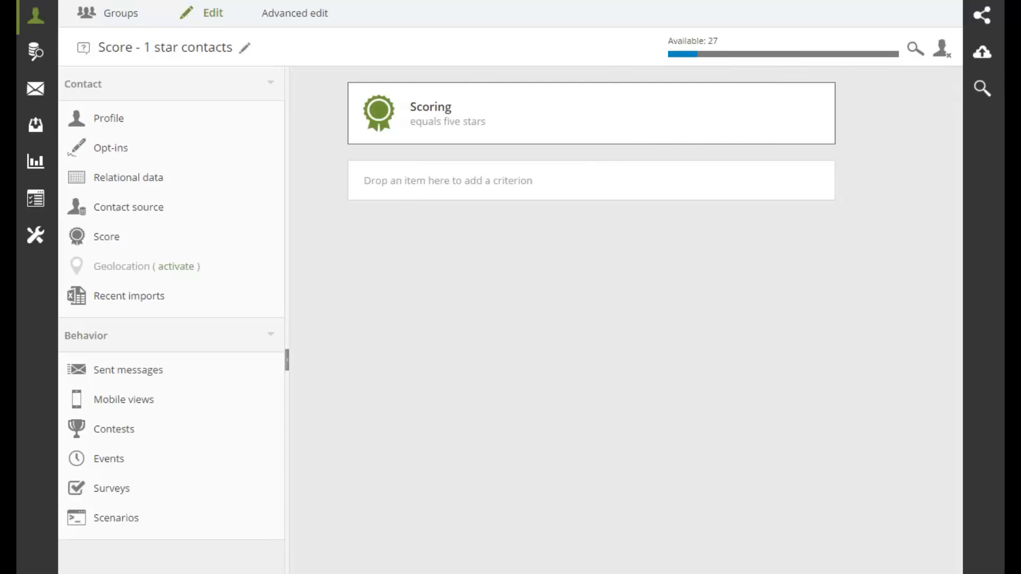
pyautogui.click(182, 108)
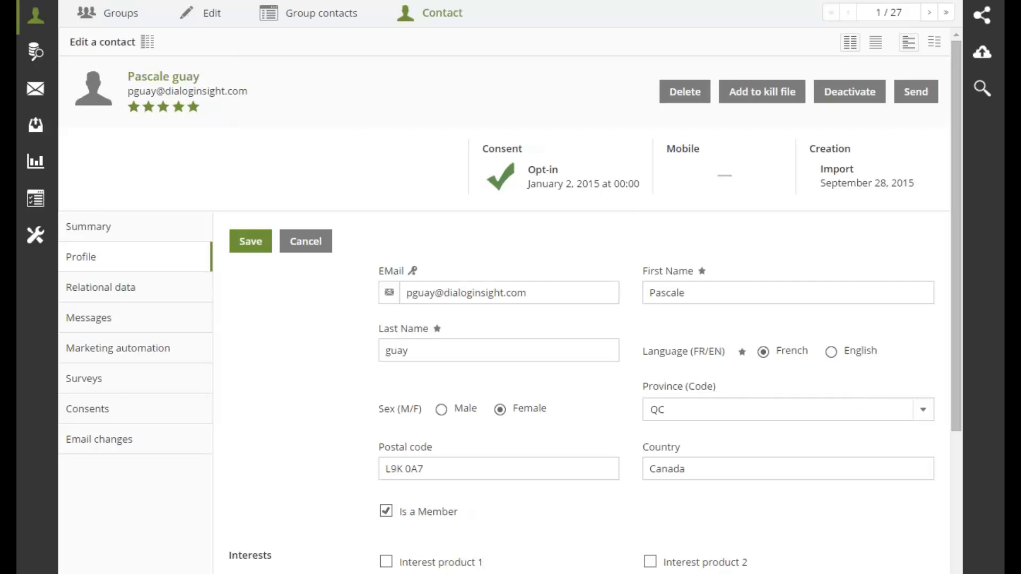
# Switch to the PowerPoint slide show of "Lead generation webinar English.ppt".
pyautogui.hotkey('alt', 'Tab')
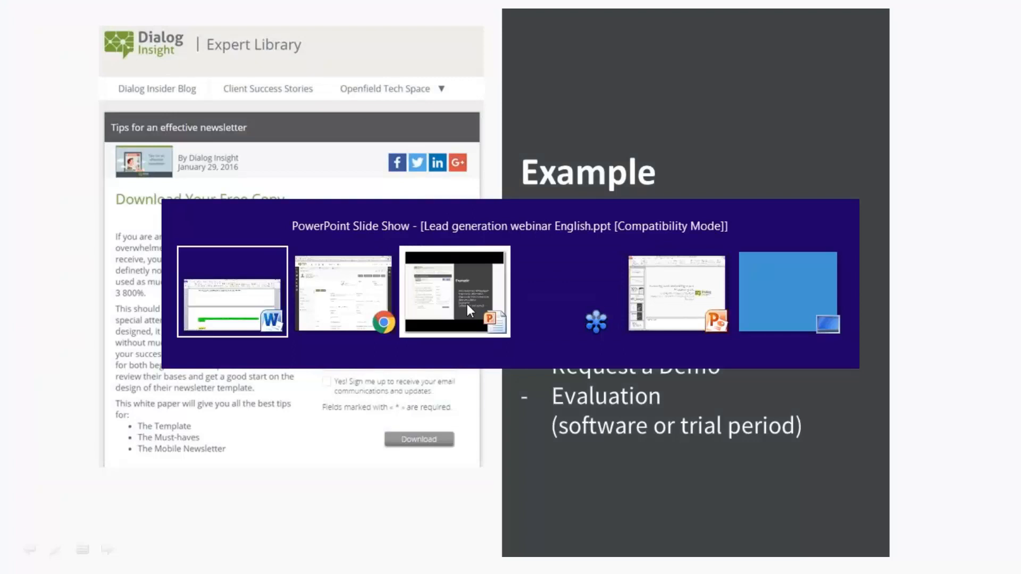
pyautogui.click(467, 306)
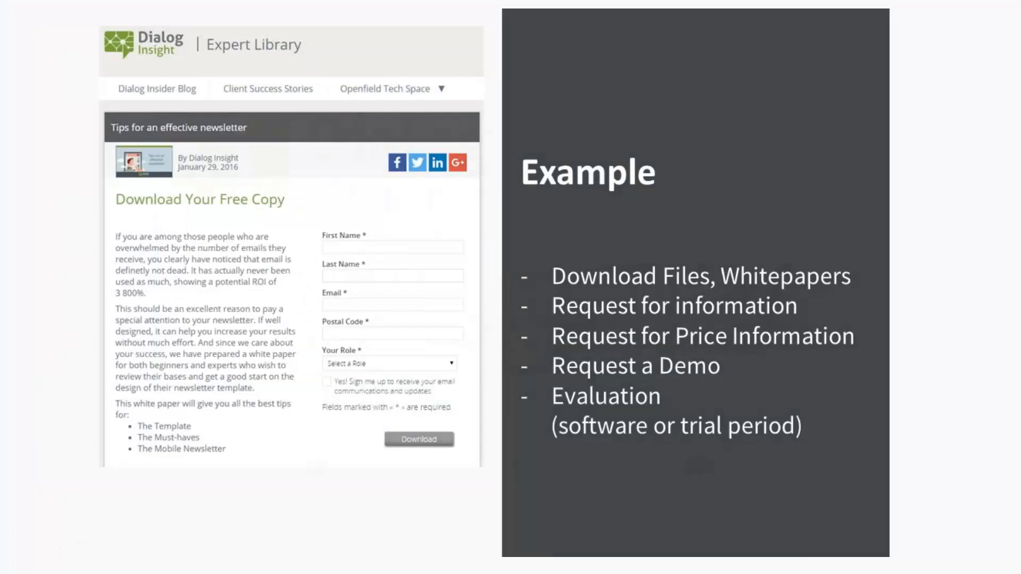